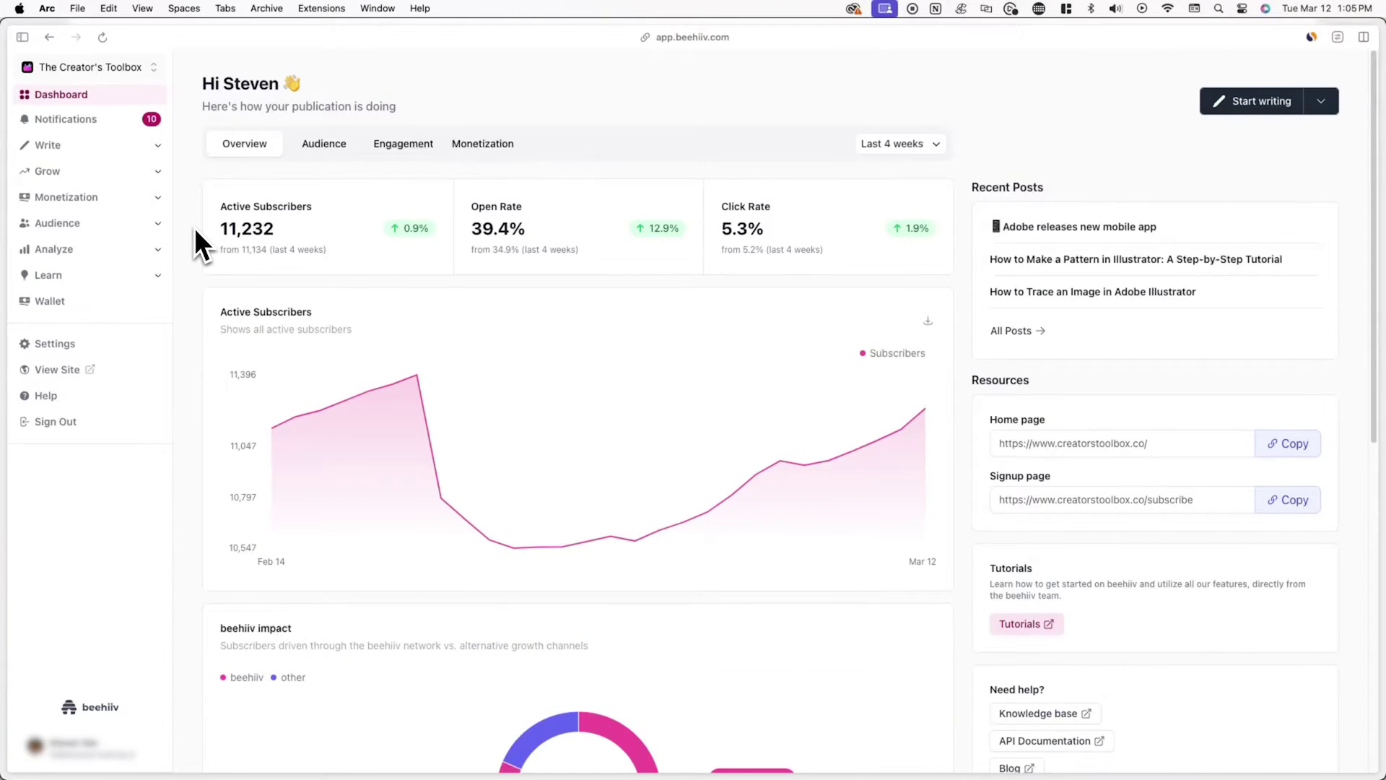
Open the Surveys list from the Audience section of the sidebar
click(159, 225)
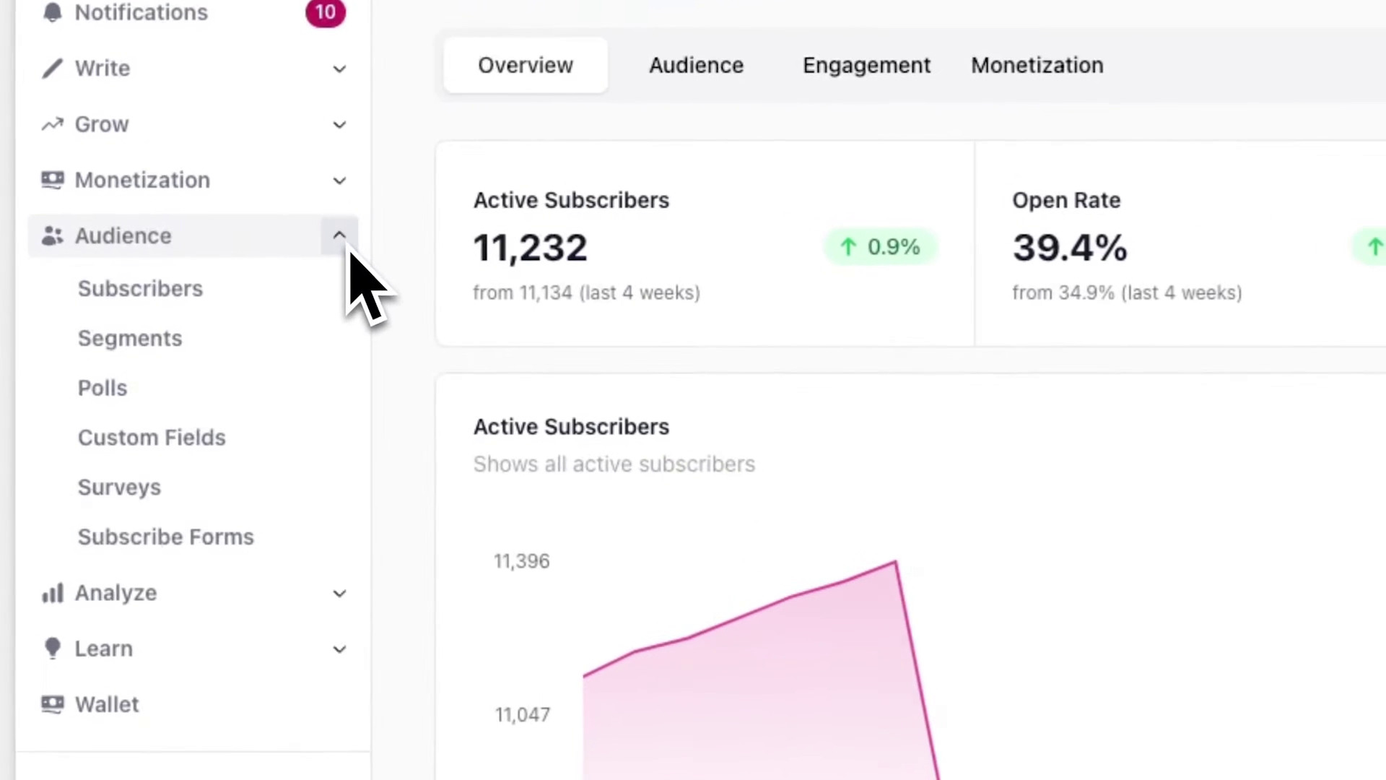
click(304, 499)
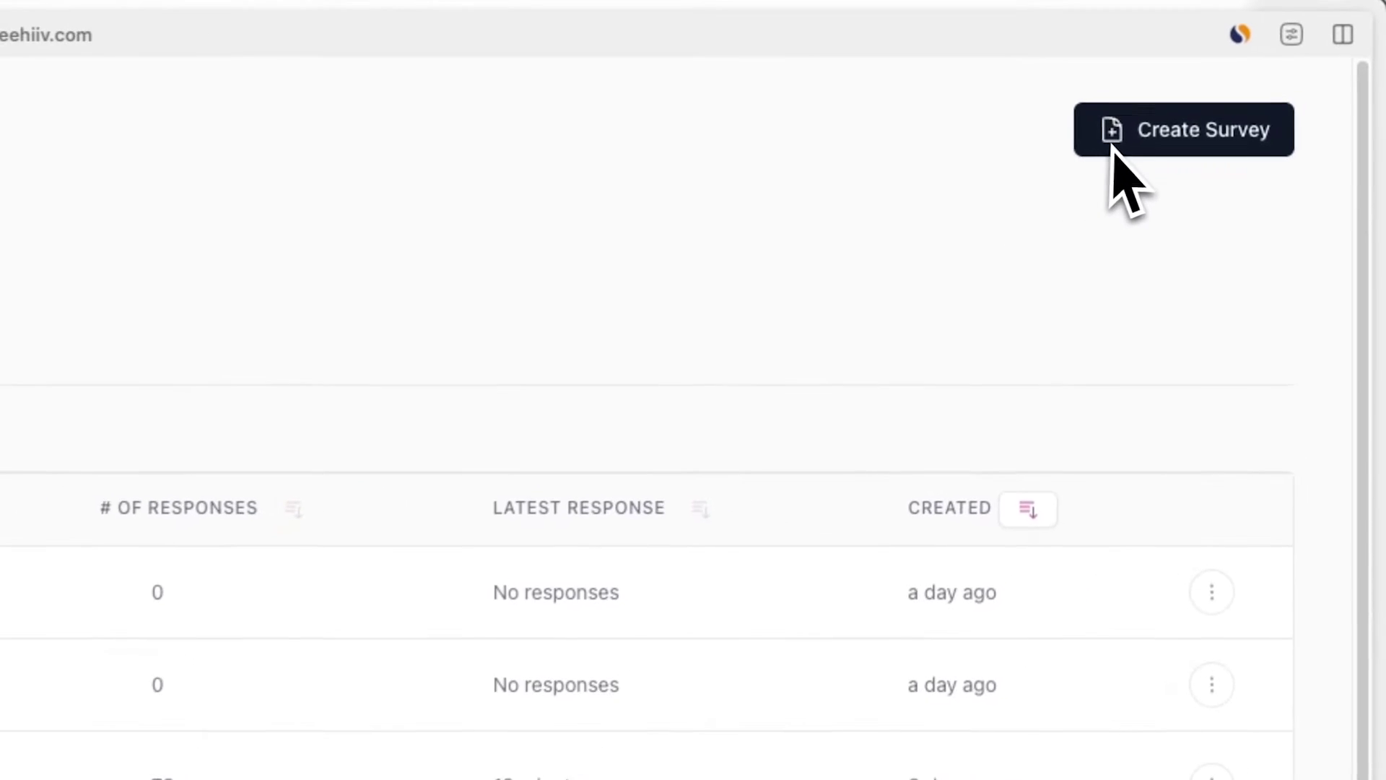
Create a new survey, The Creator's Toolbox's Survey (4)
click(1215, 106)
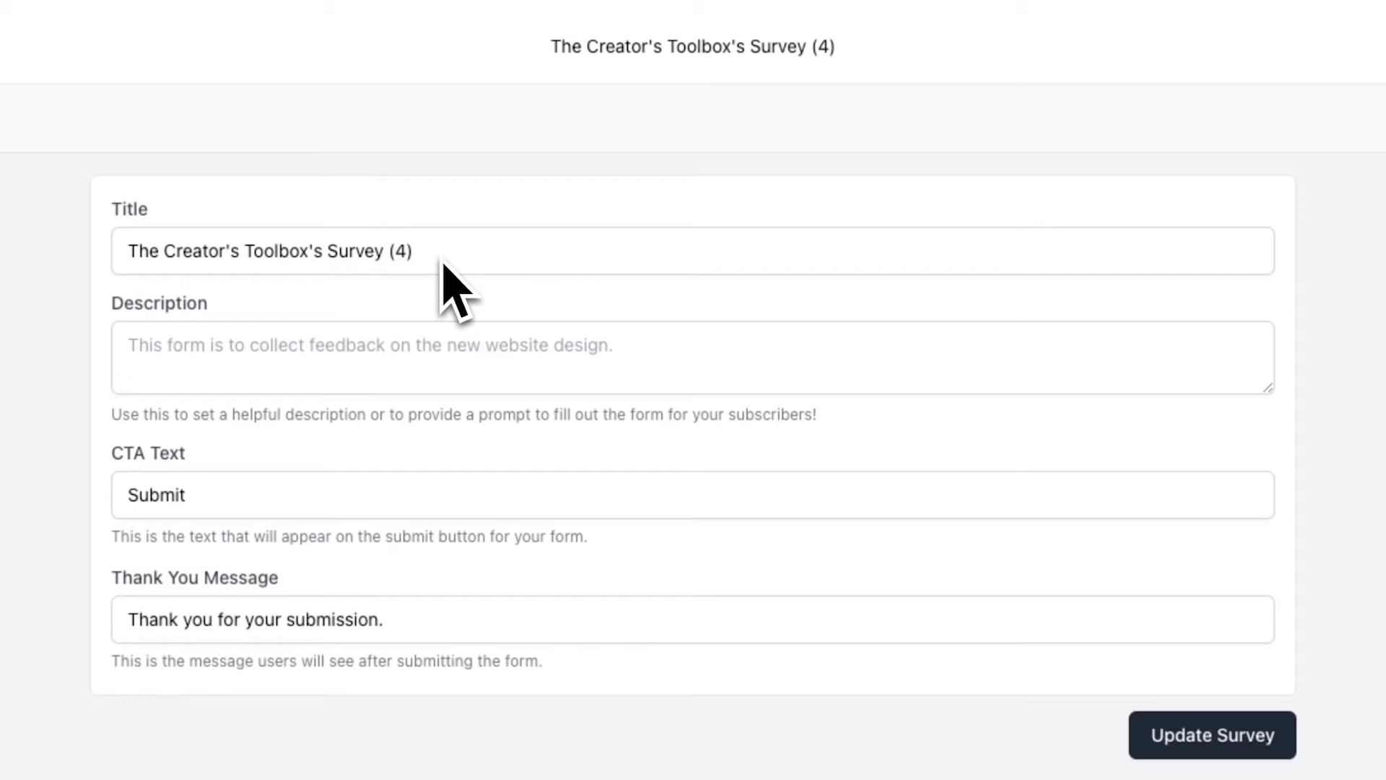
Title the survey 'Welcome 👋', paste the 30-second description, and save it
click(446, 265)
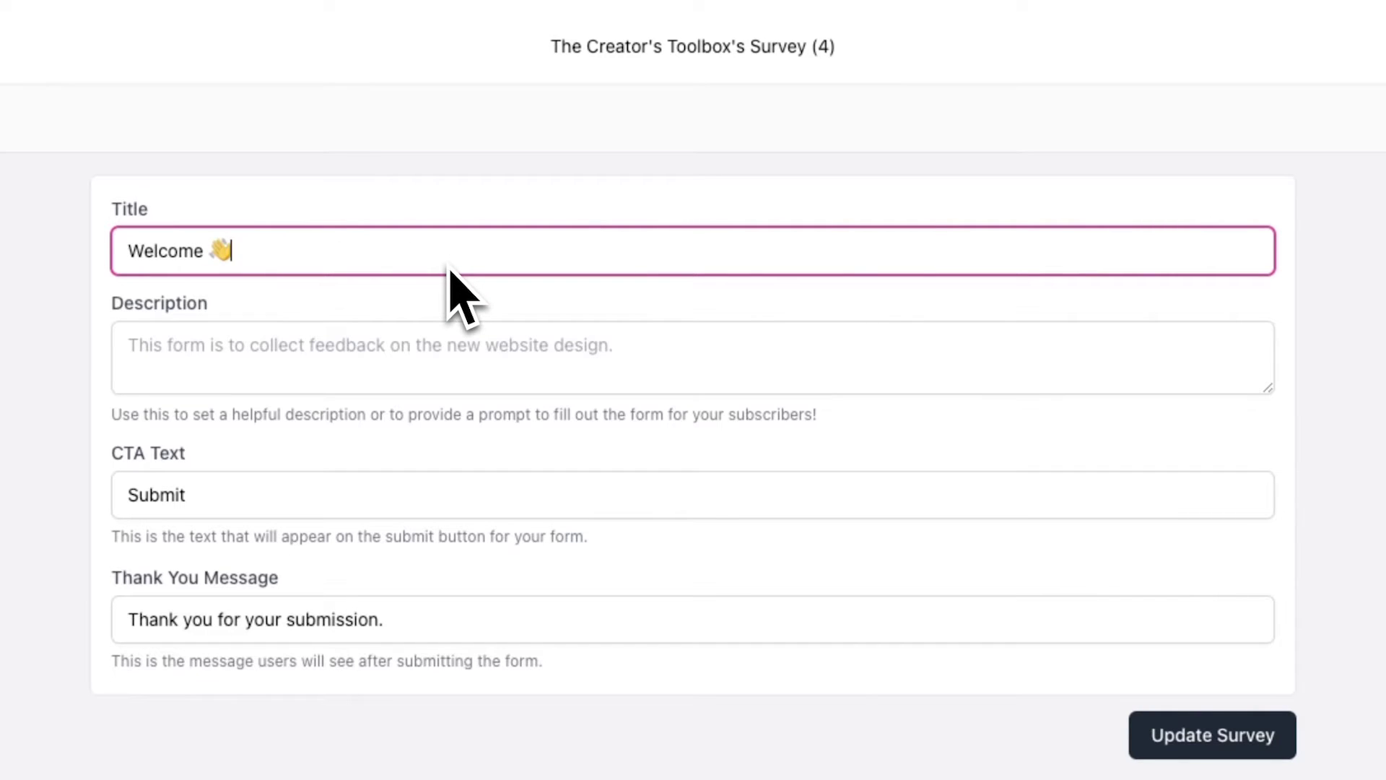
key(Tab)
text(Please take 30 seconds to complete this short survey — you can personalize your experience :))
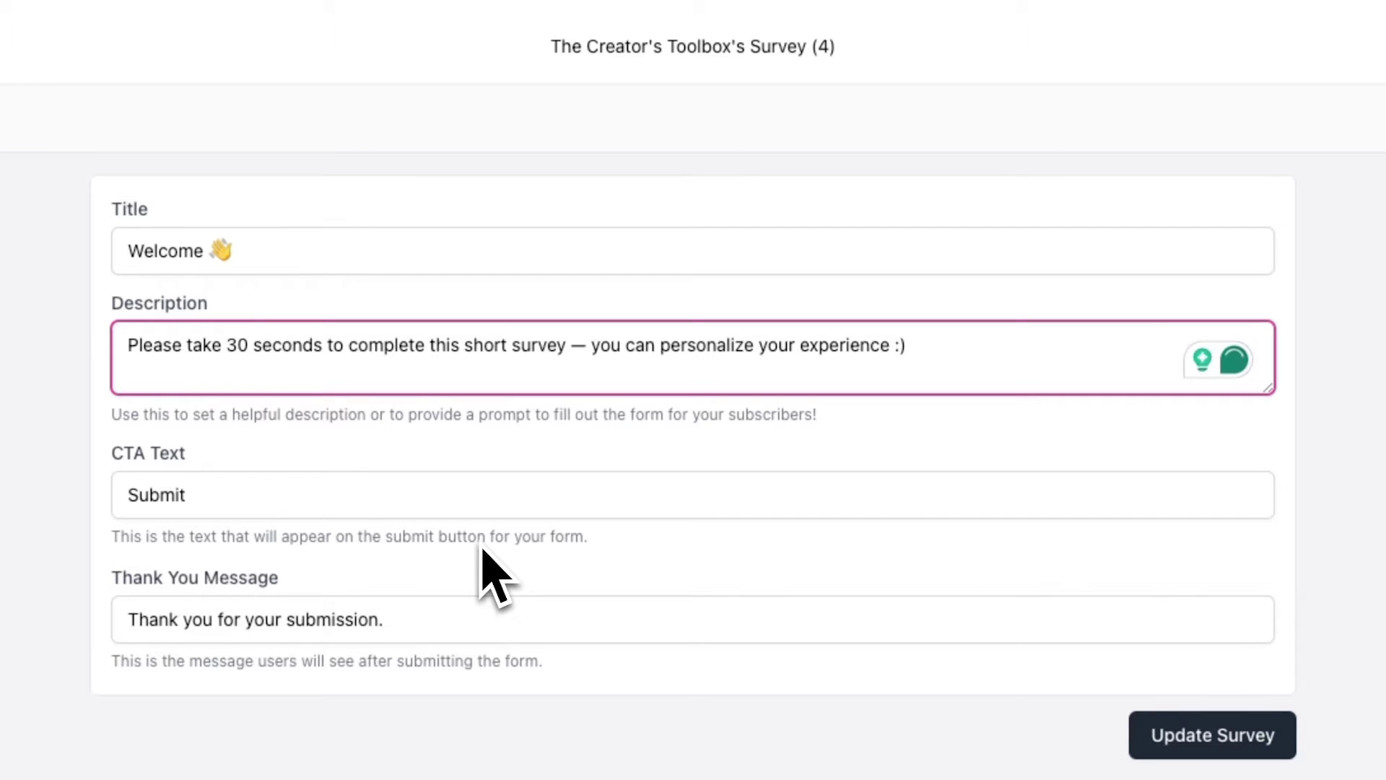
click(1213, 751)
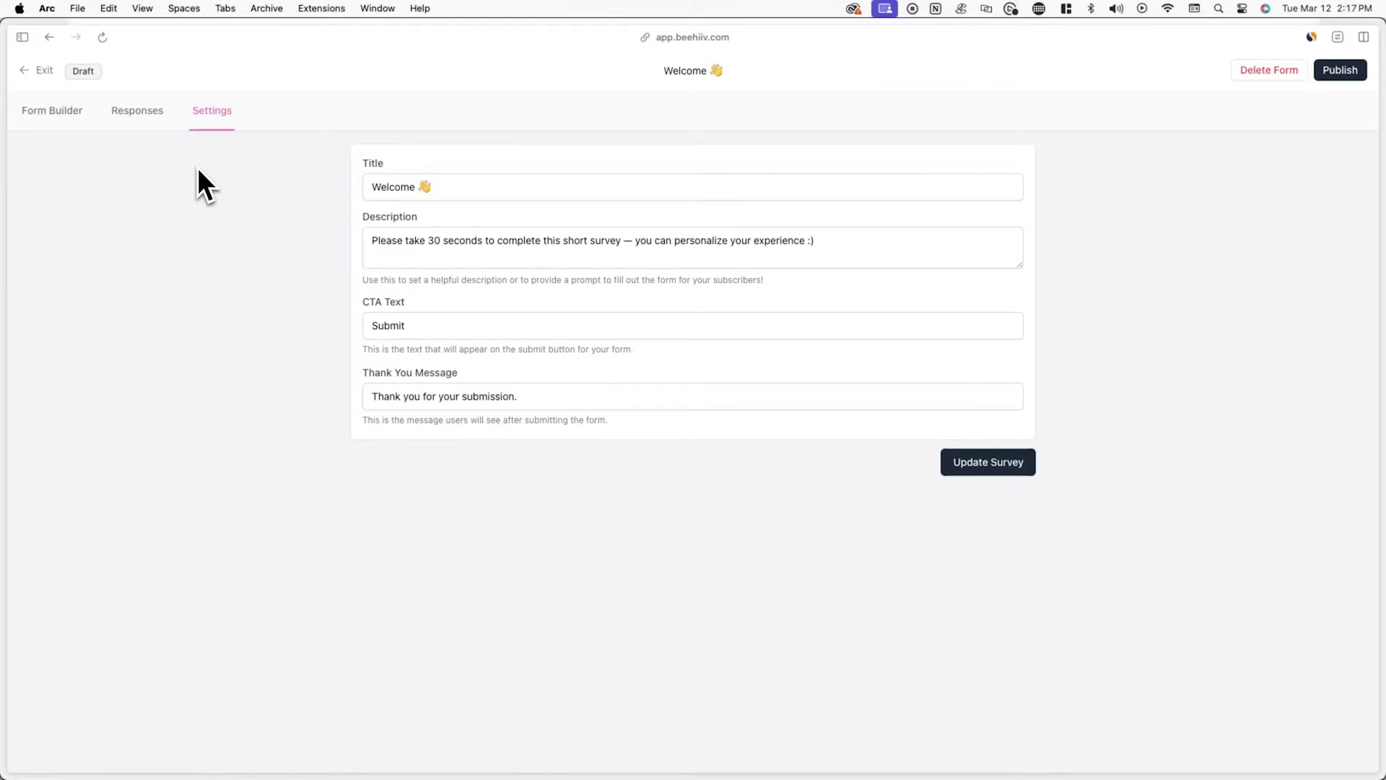
In the Form Builder, start a first question titled 'What is your first name?'
click(78, 115)
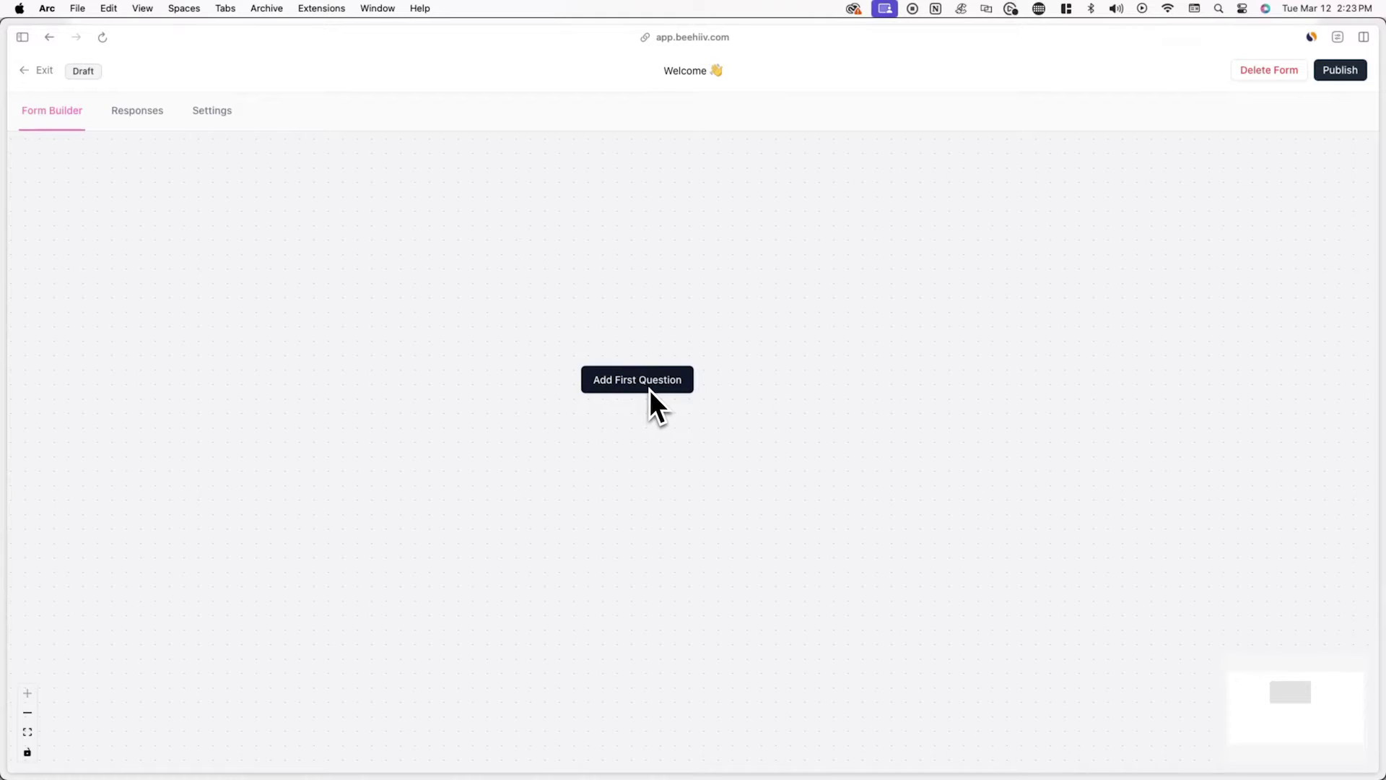
click(650, 387)
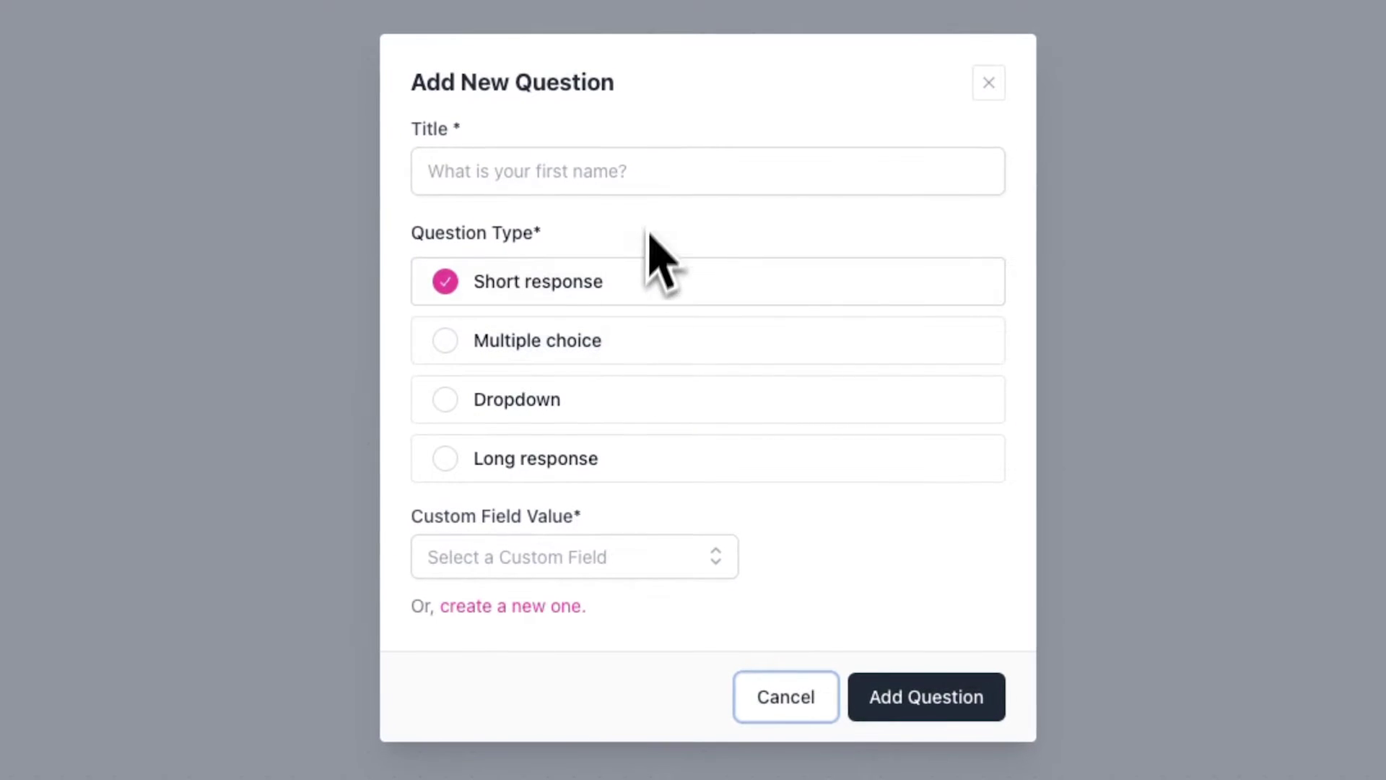
click(656, 190)
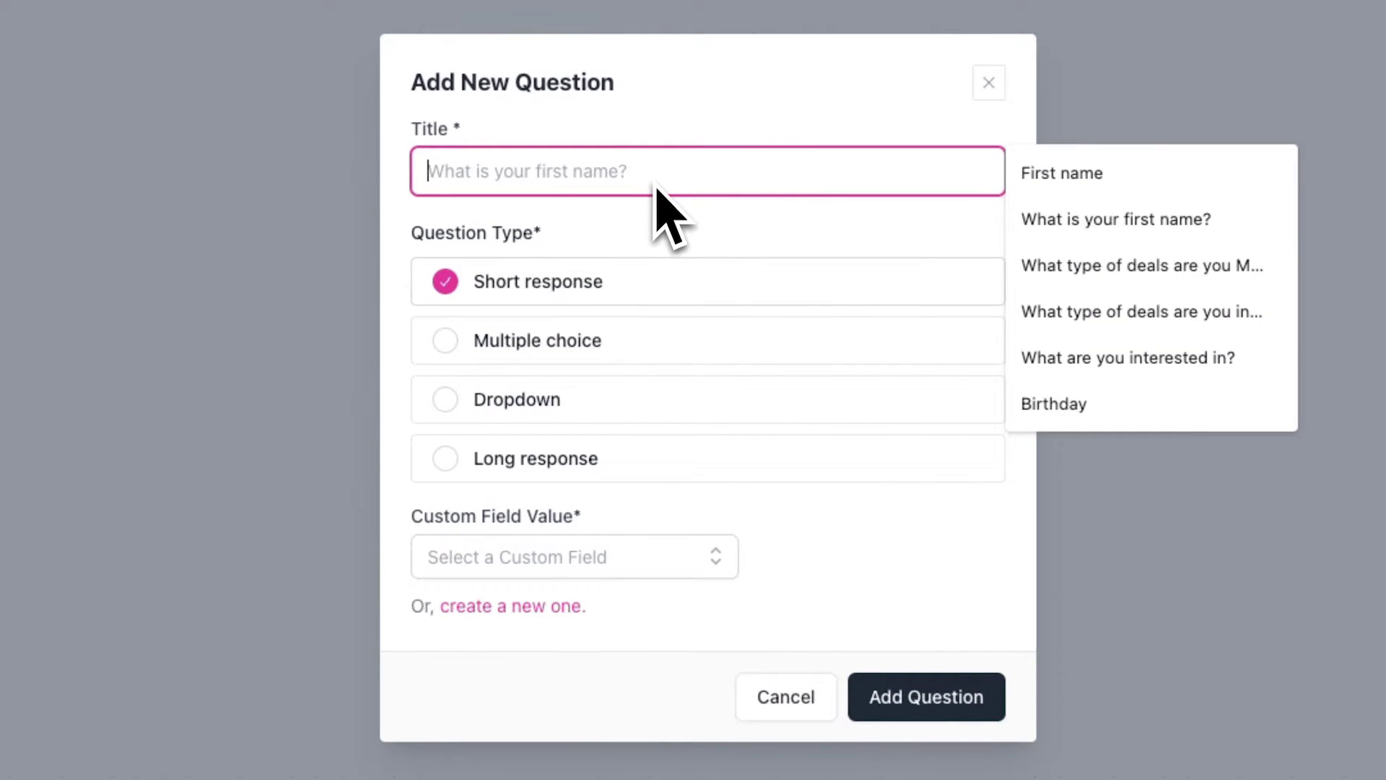
text(What is your )
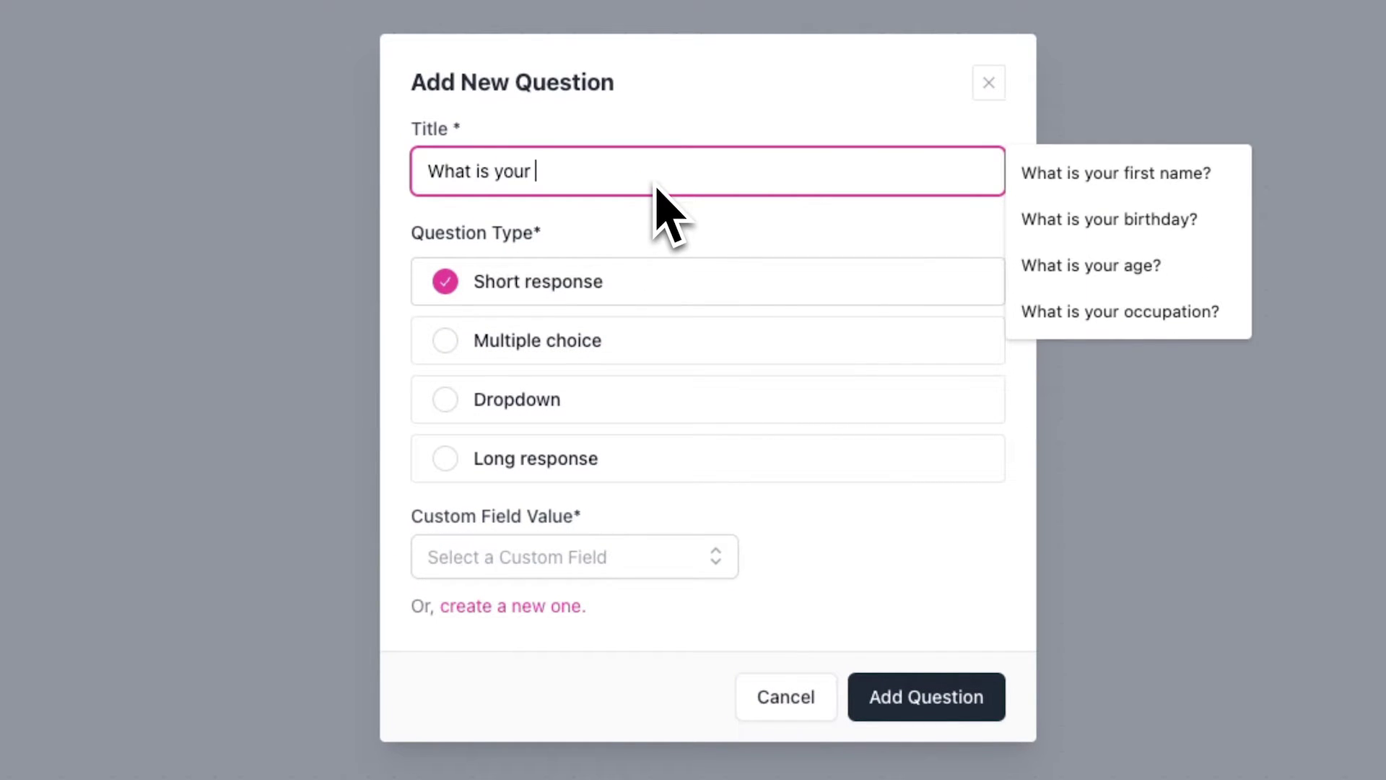
text(first name?)
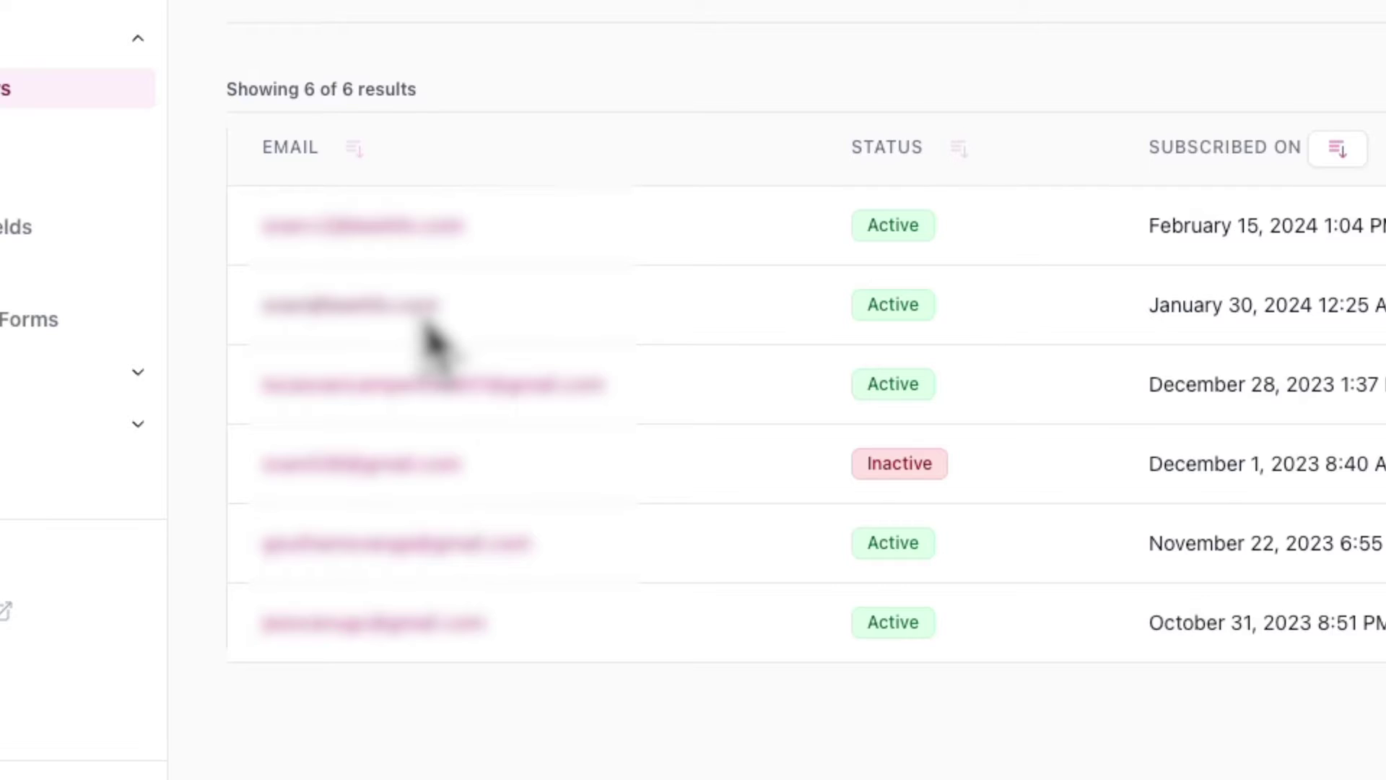
click(424, 317)
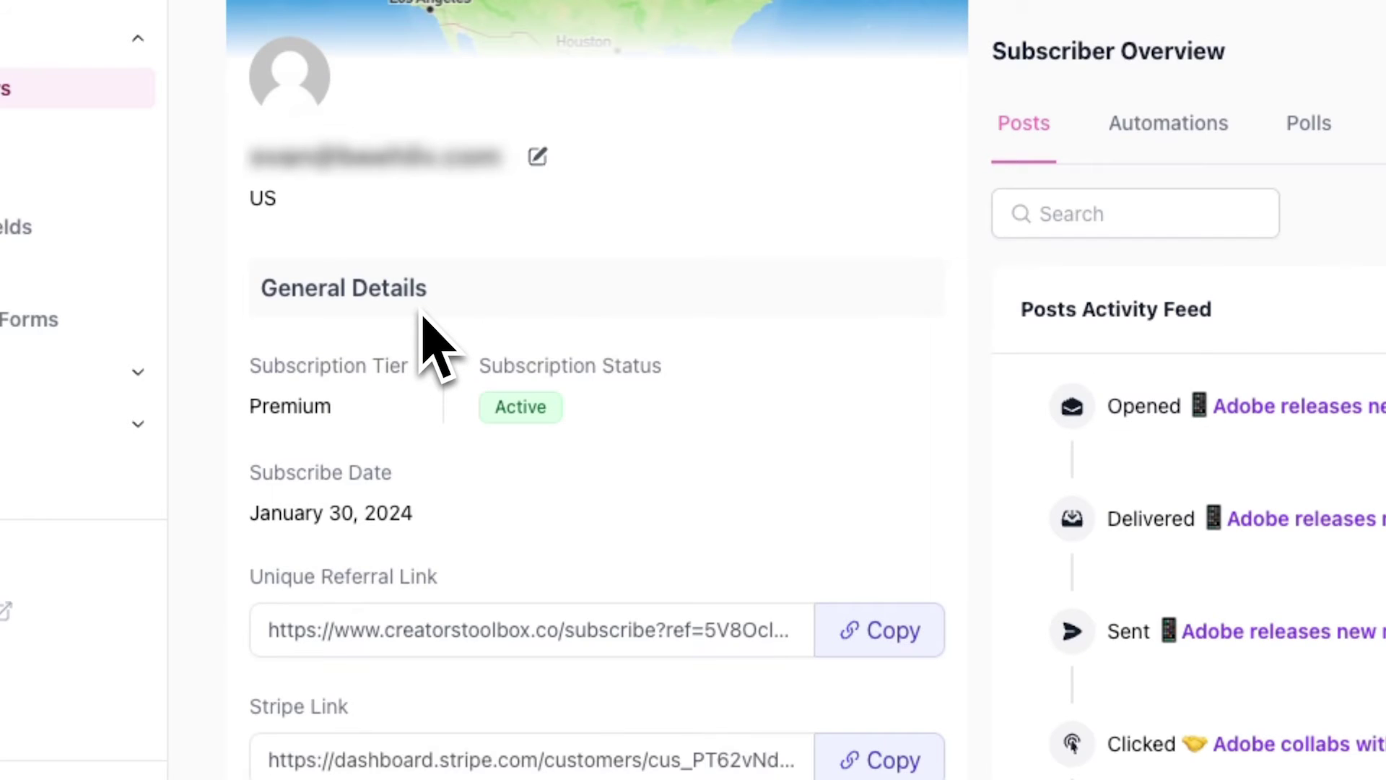
scroll(917, 321, down, 1)
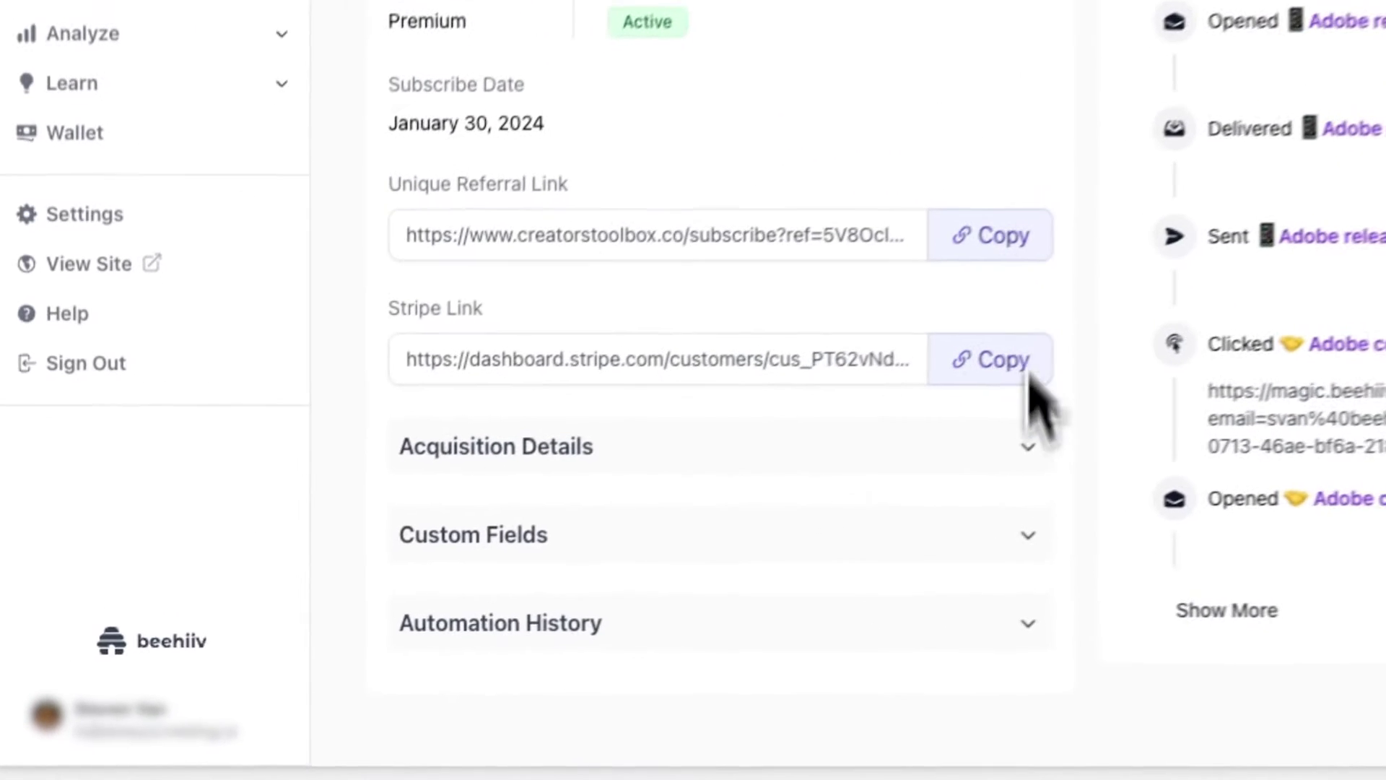
click(1076, 522)
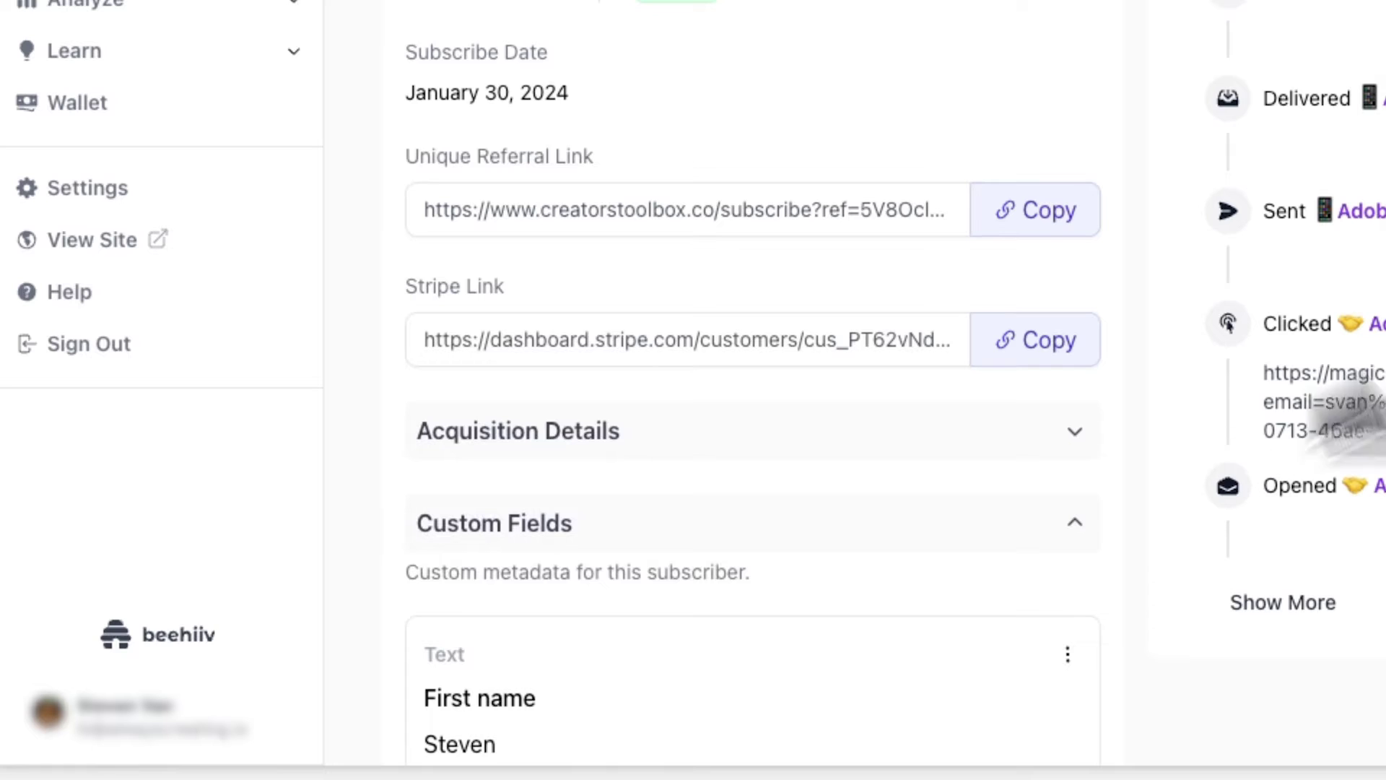
scroll(753, 390, down, 6)
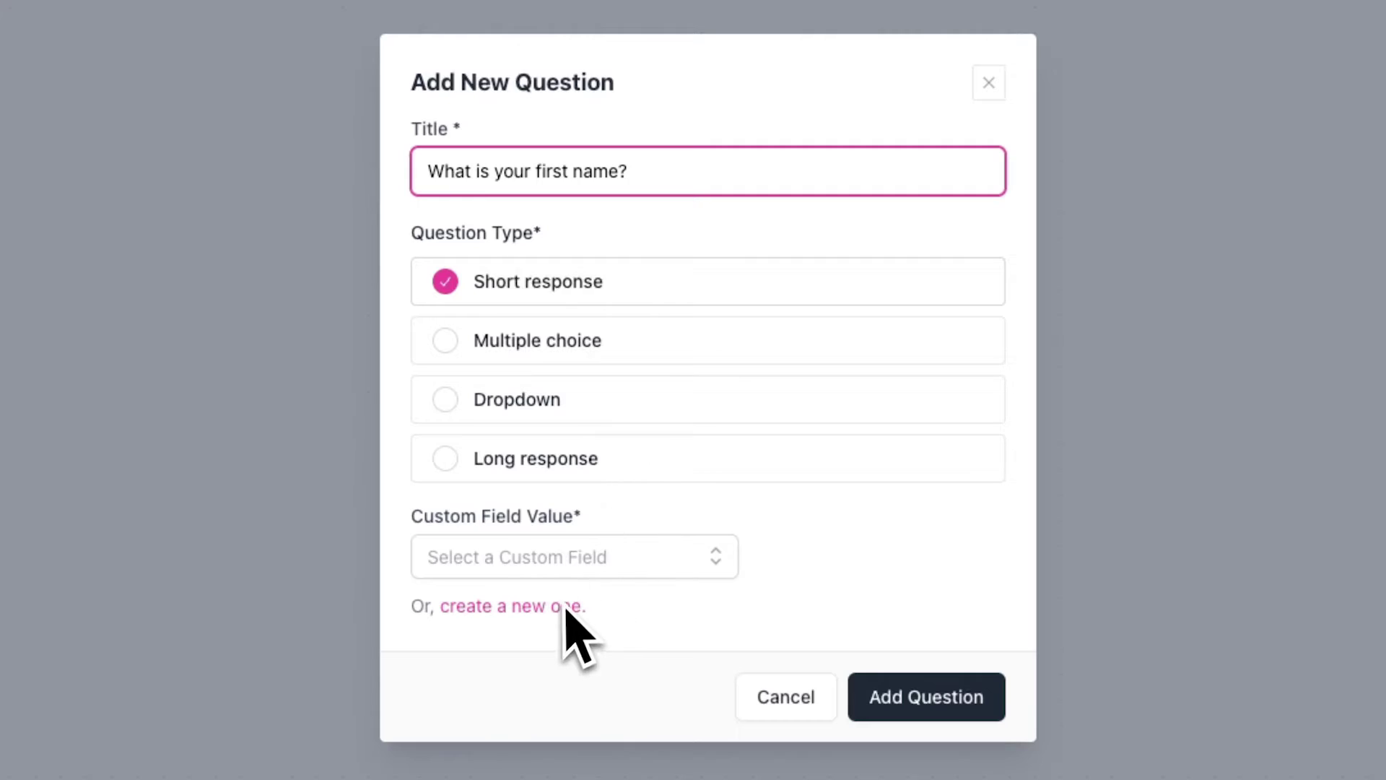
Create a Text custom field 'First name' and add the first-name question using it
click(562, 608)
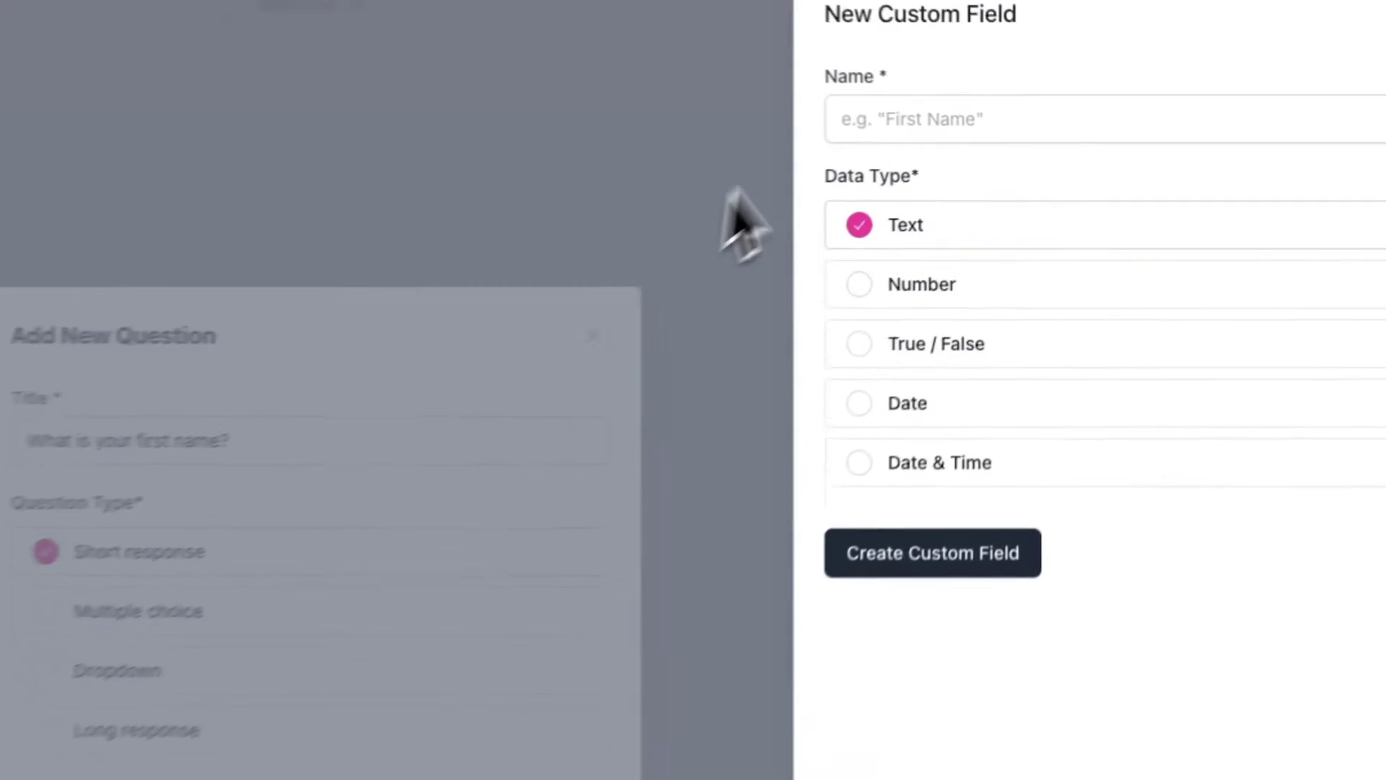
click(845, 119)
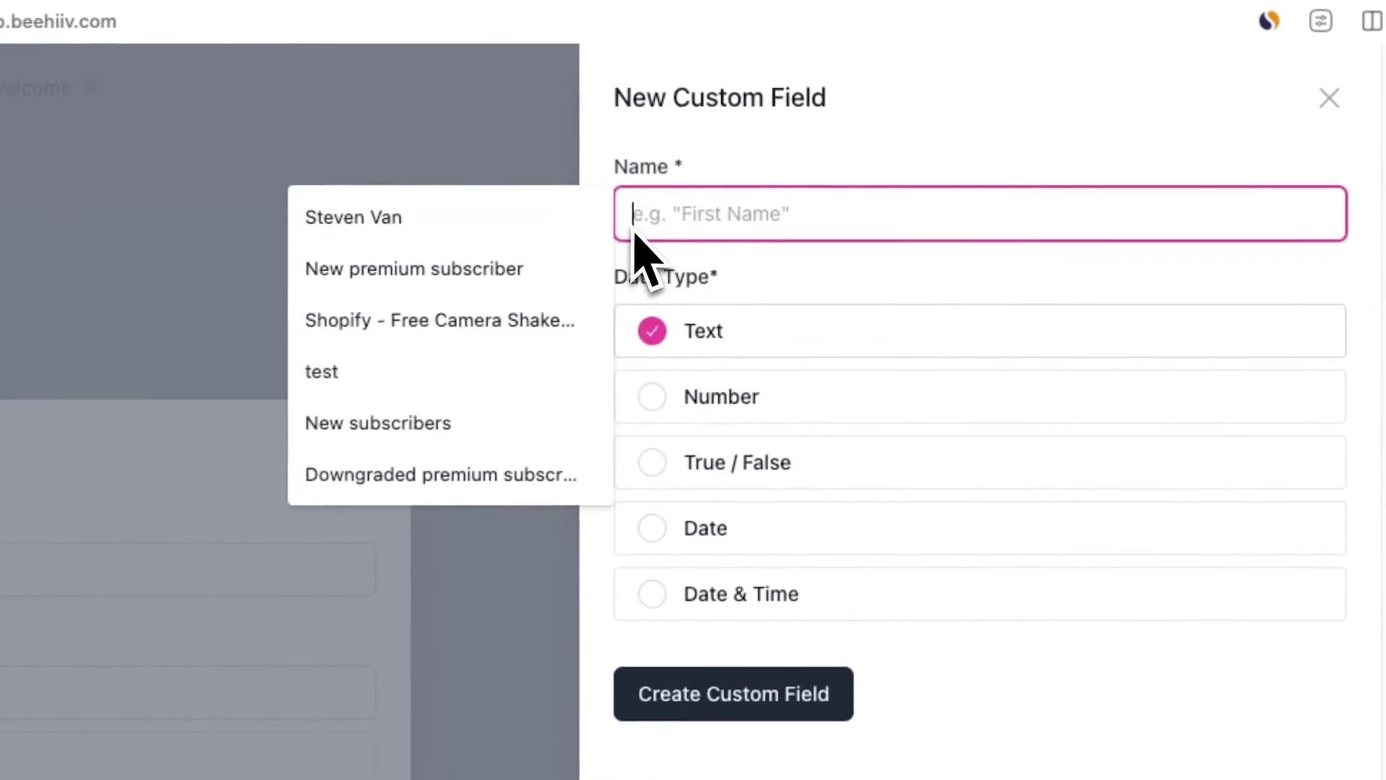
text(First )
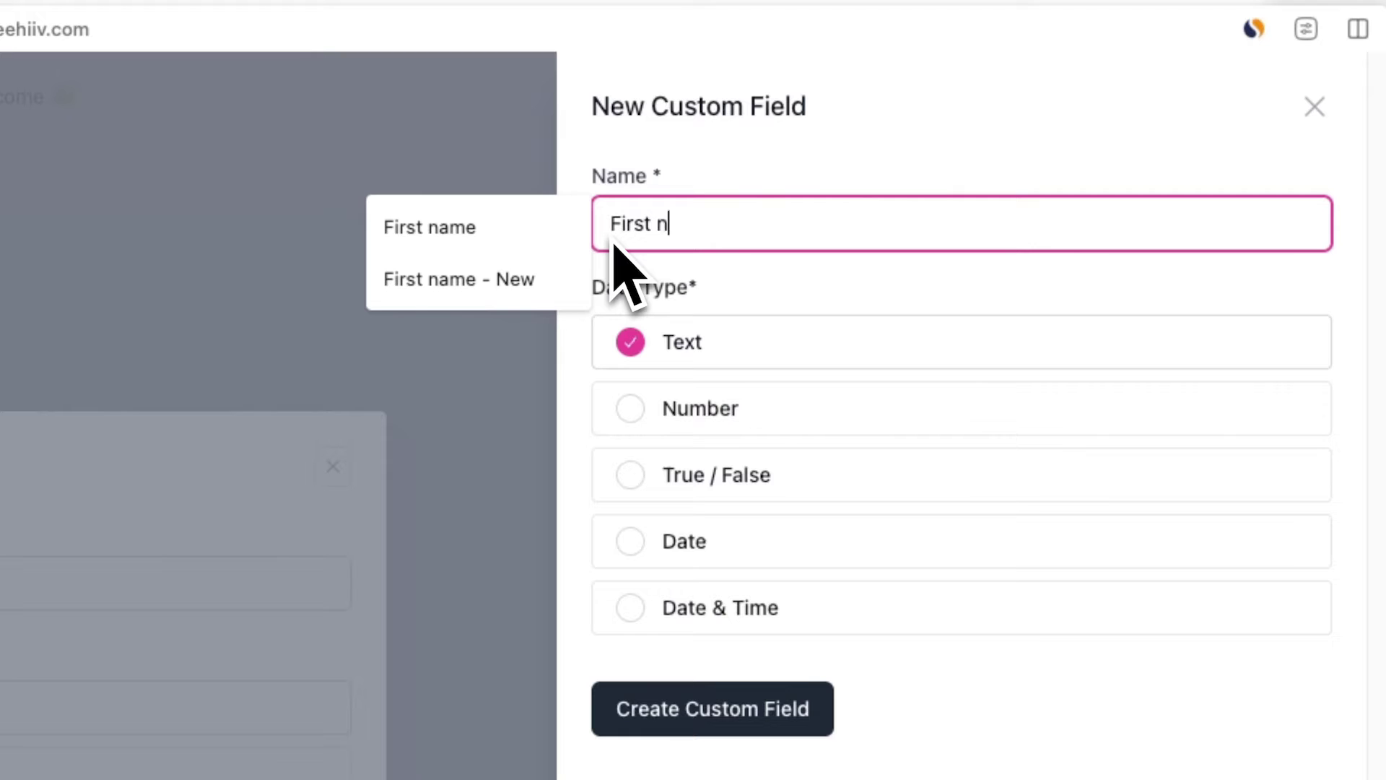
text(name)
click(655, 291)
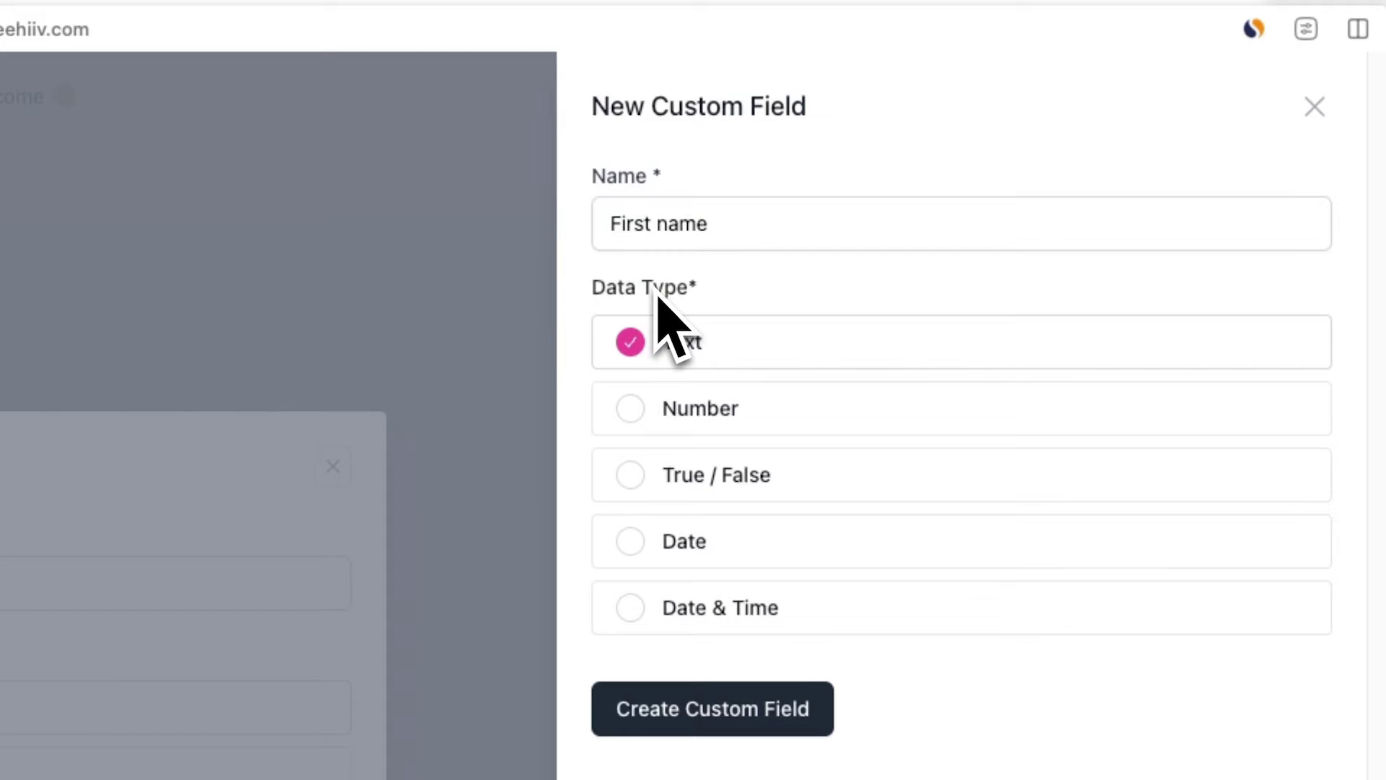
click(724, 690)
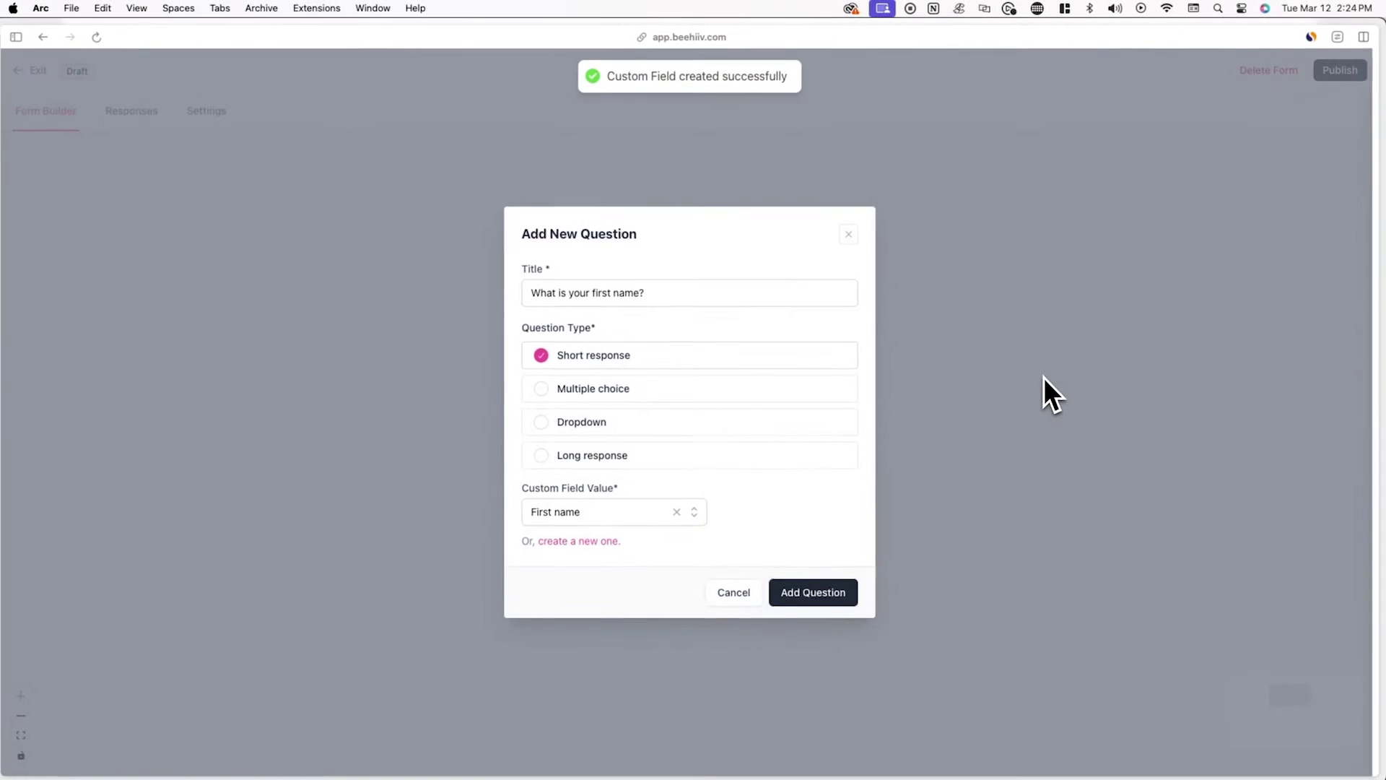
click(839, 589)
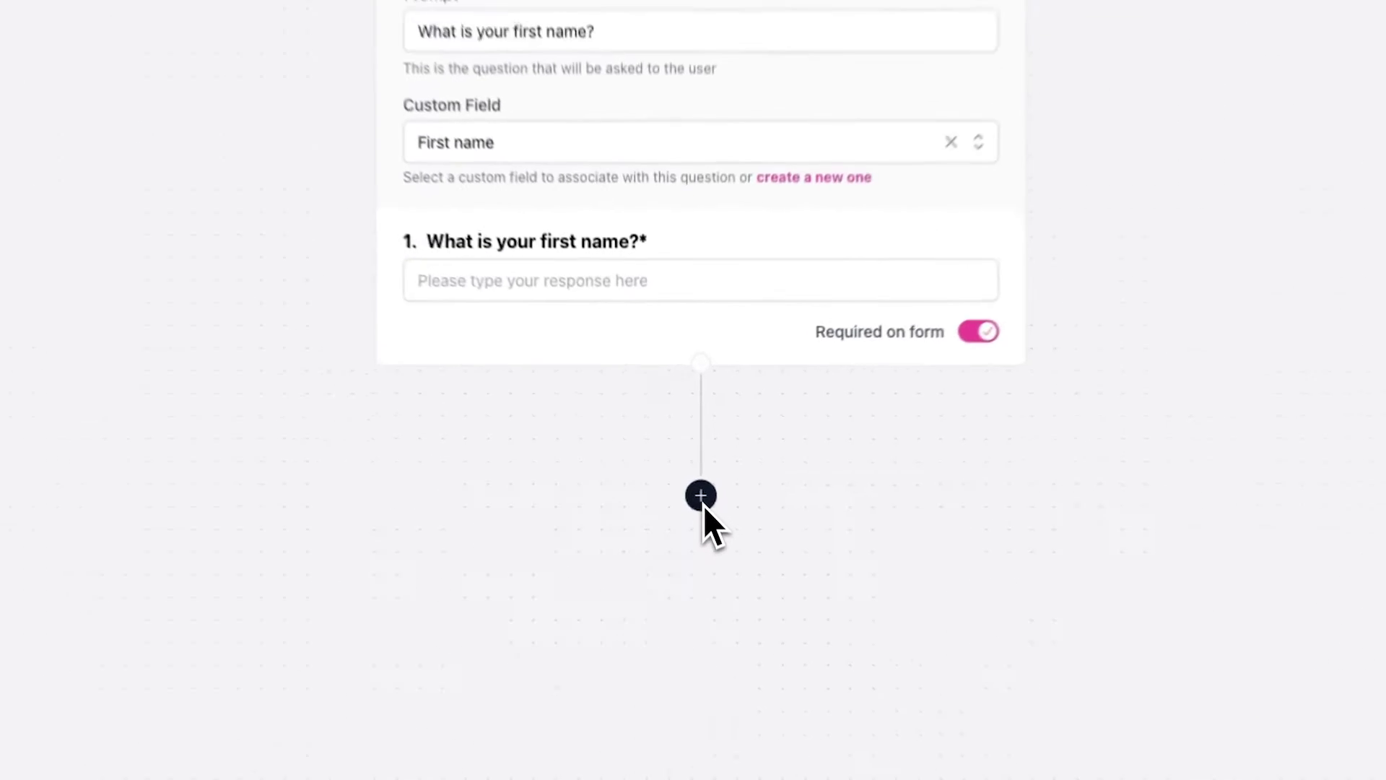
Start a second question titled 'What is your birthday?'
click(702, 502)
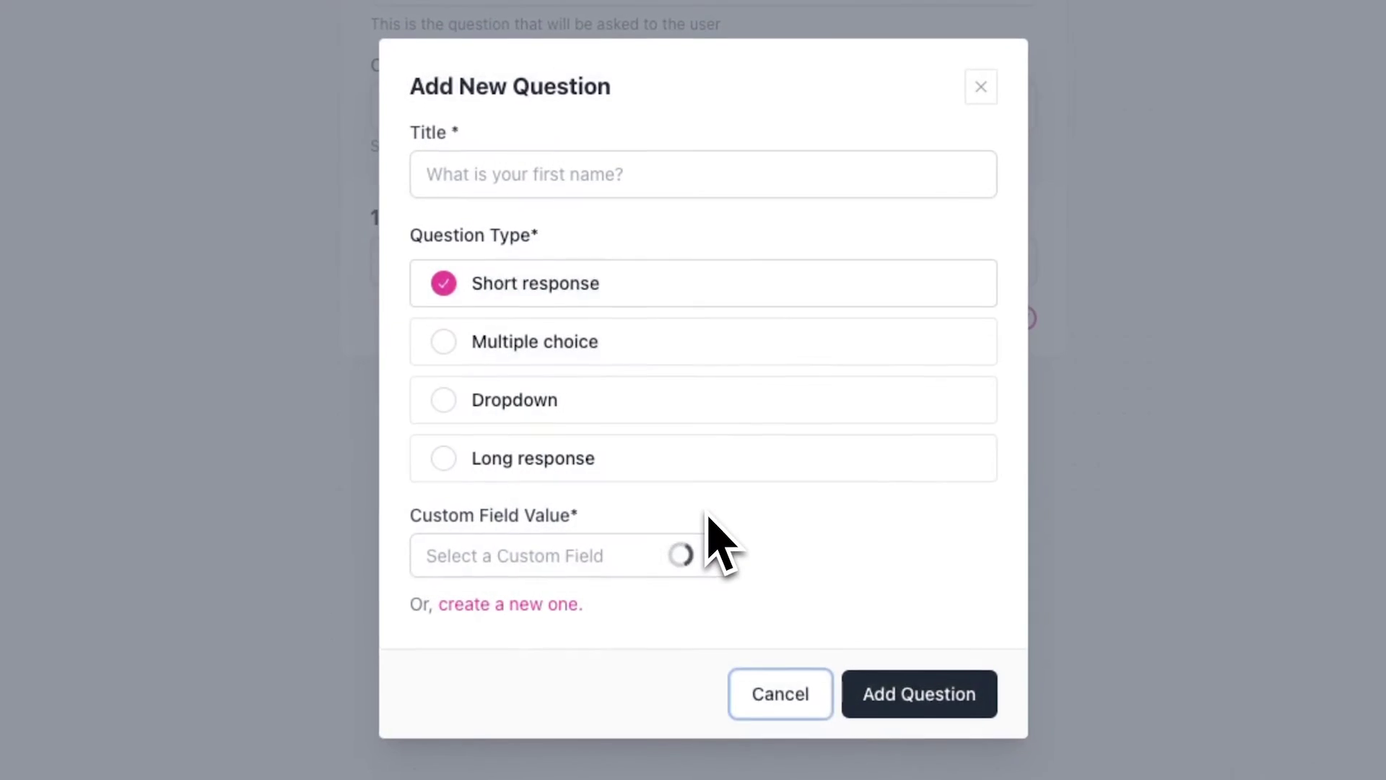
click(791, 187)
text(What is your birthday?)
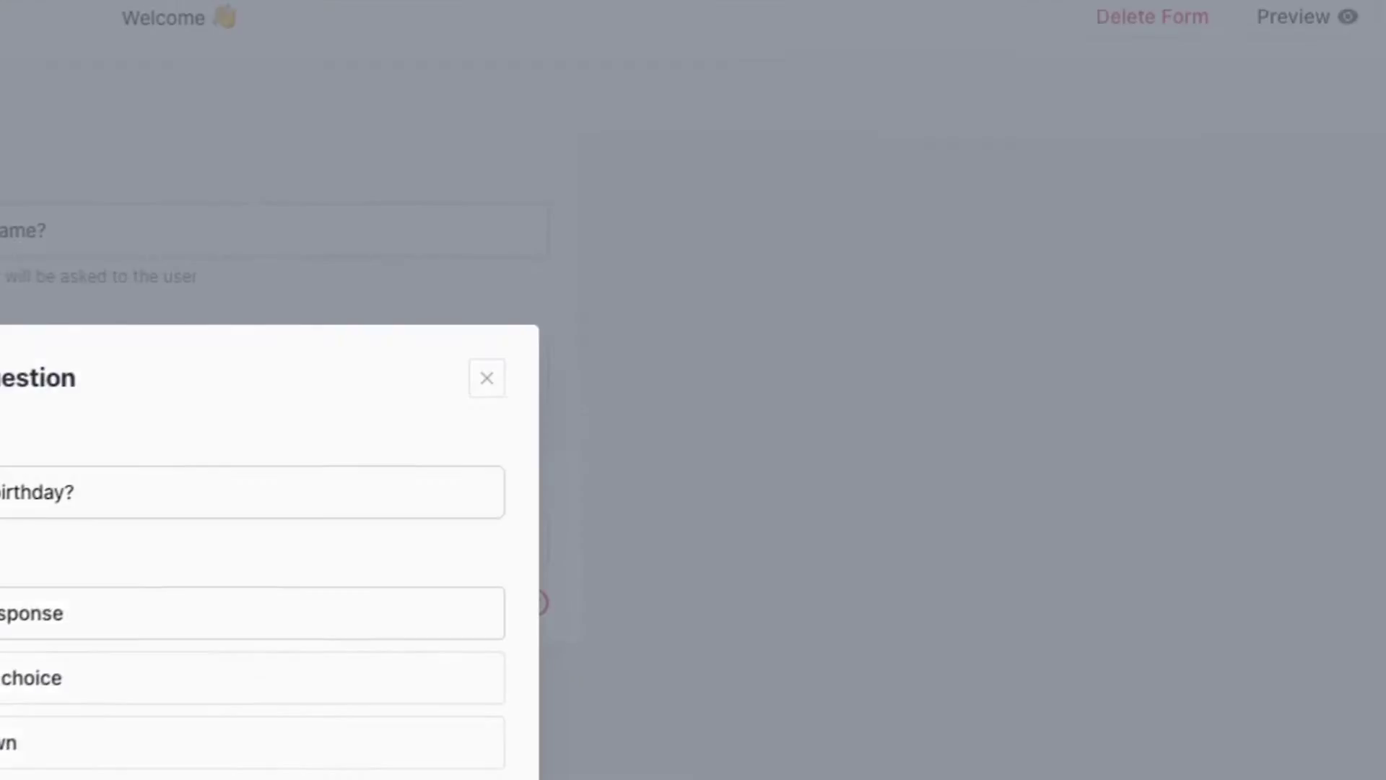
Save its answers to a new Date field 'Birthday', add it, then choose multiple choice for the next
click(570, 606)
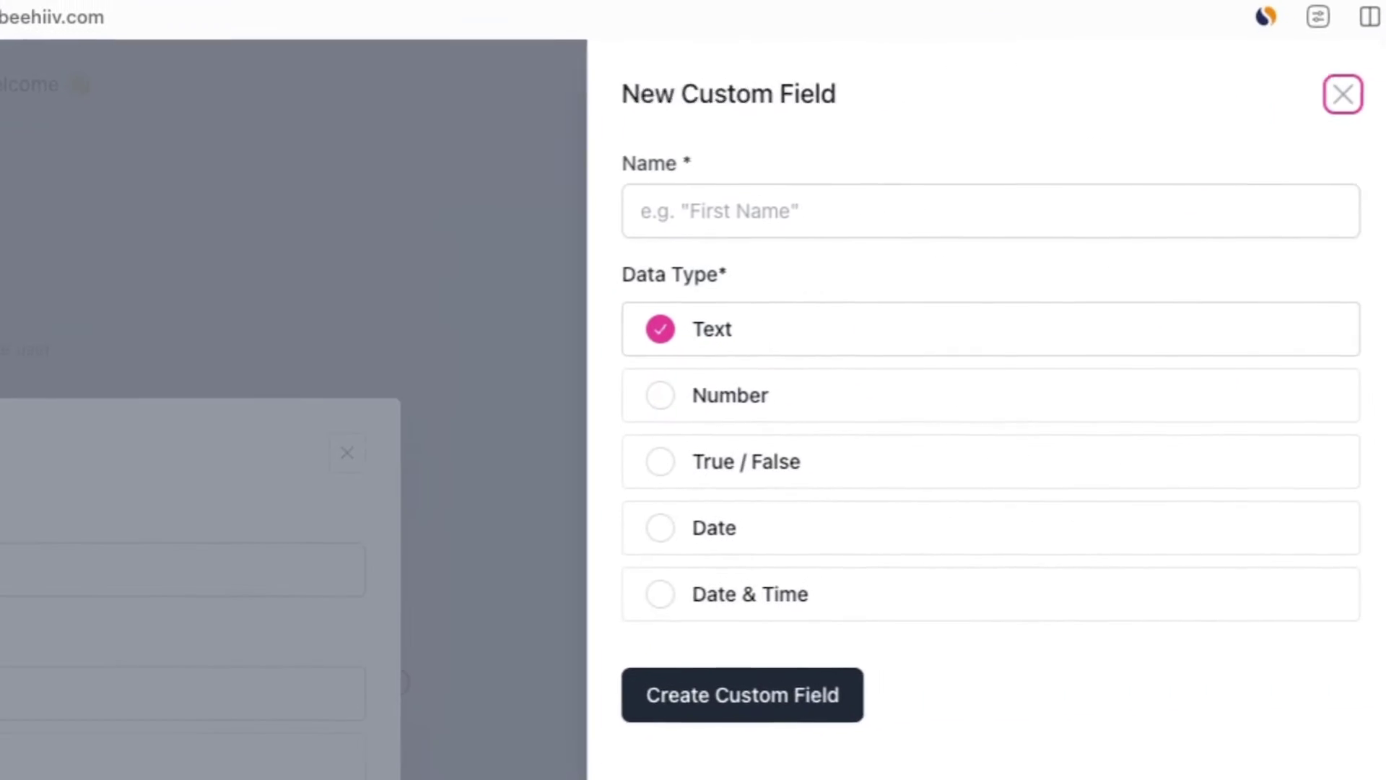
click(749, 239)
text(Bir)
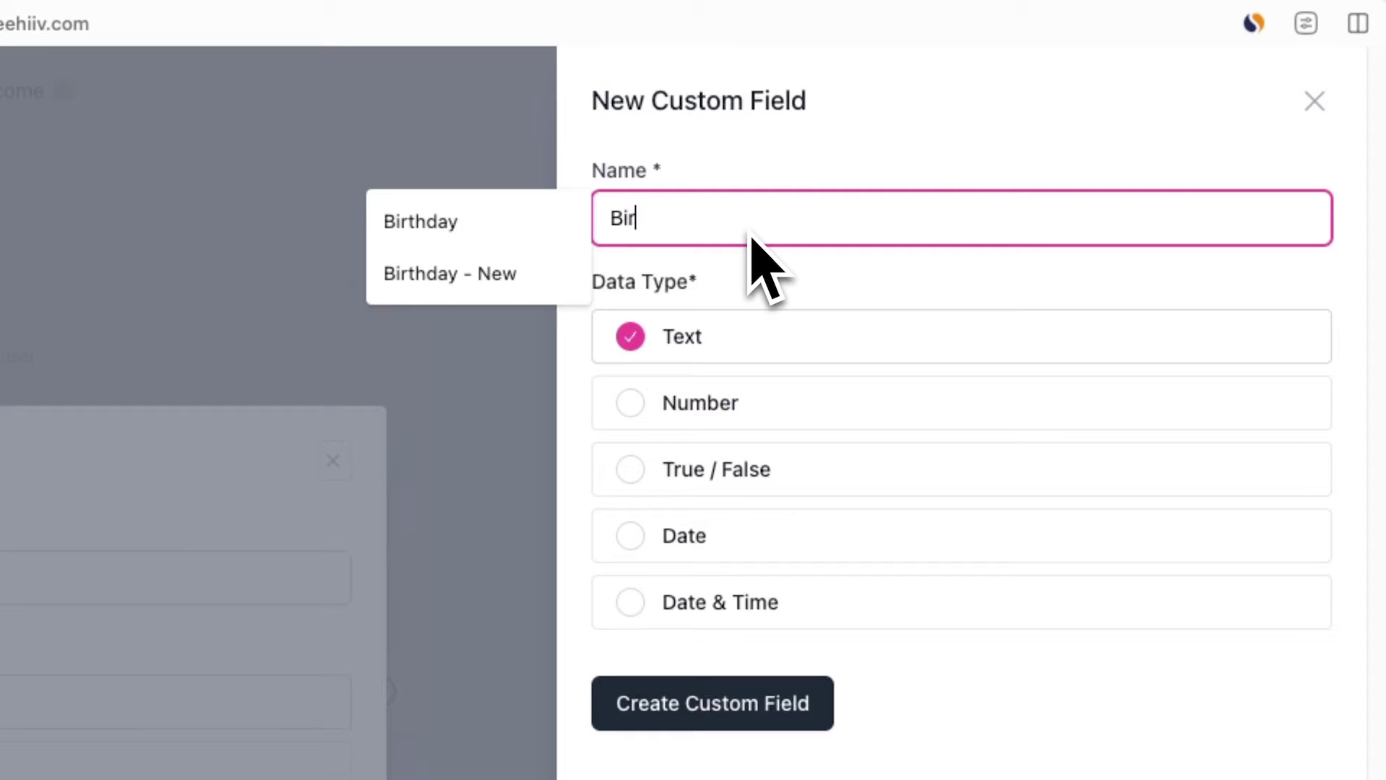
click(818, 567)
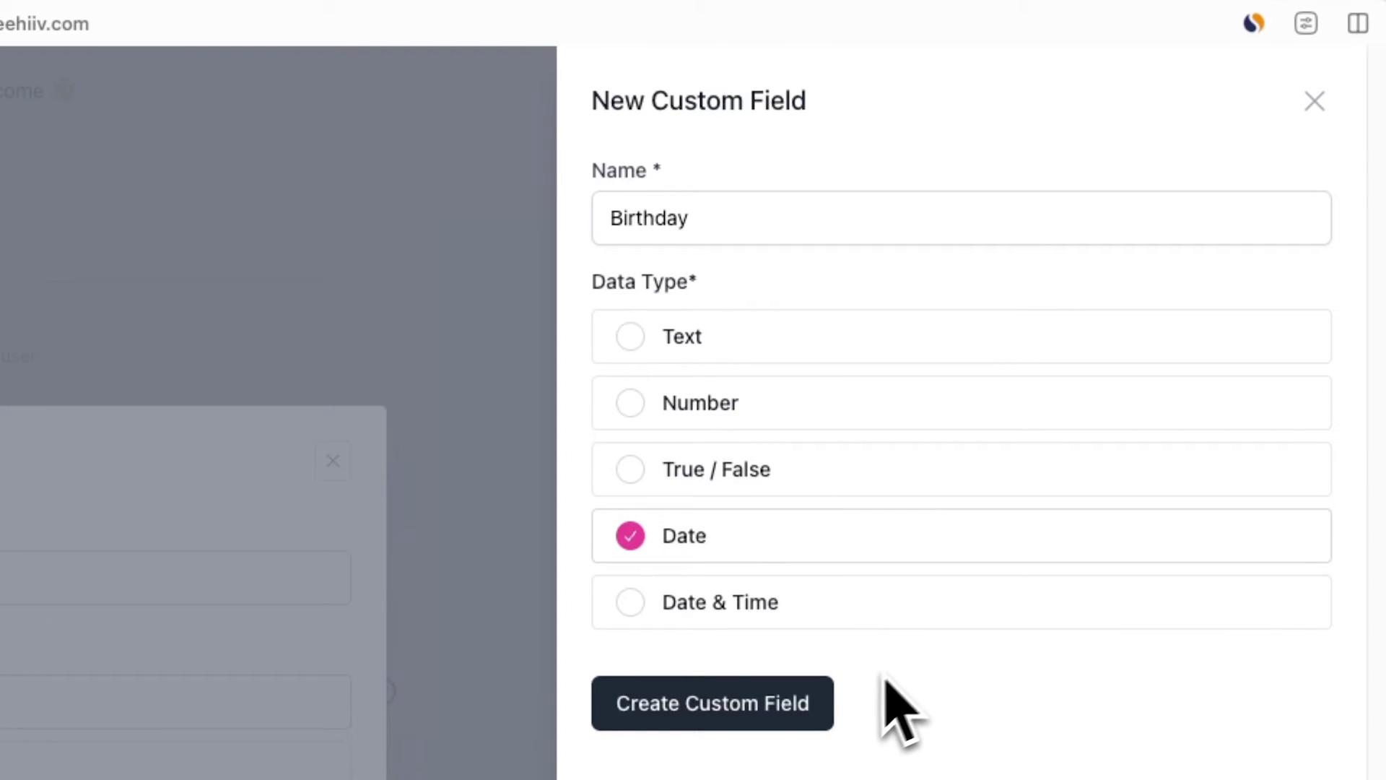
click(822, 704)
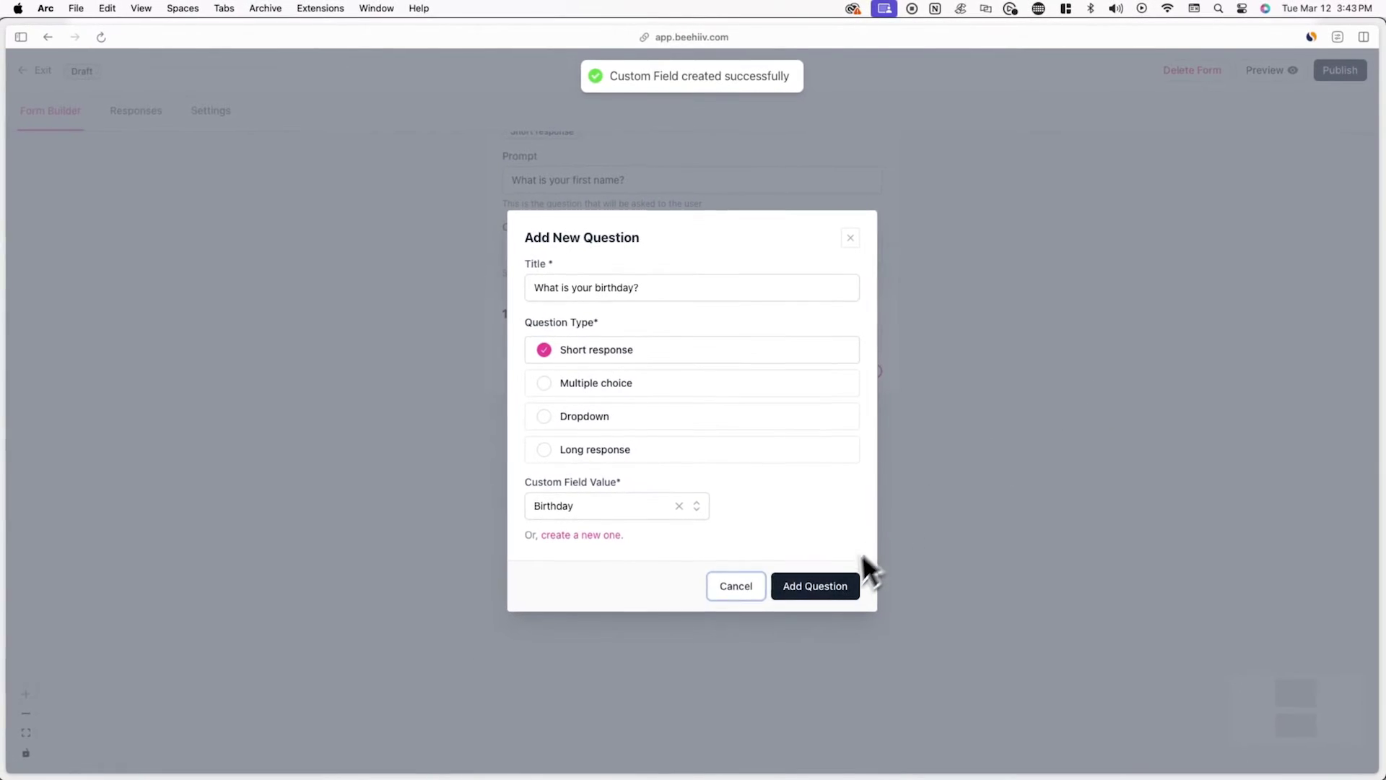
click(838, 585)
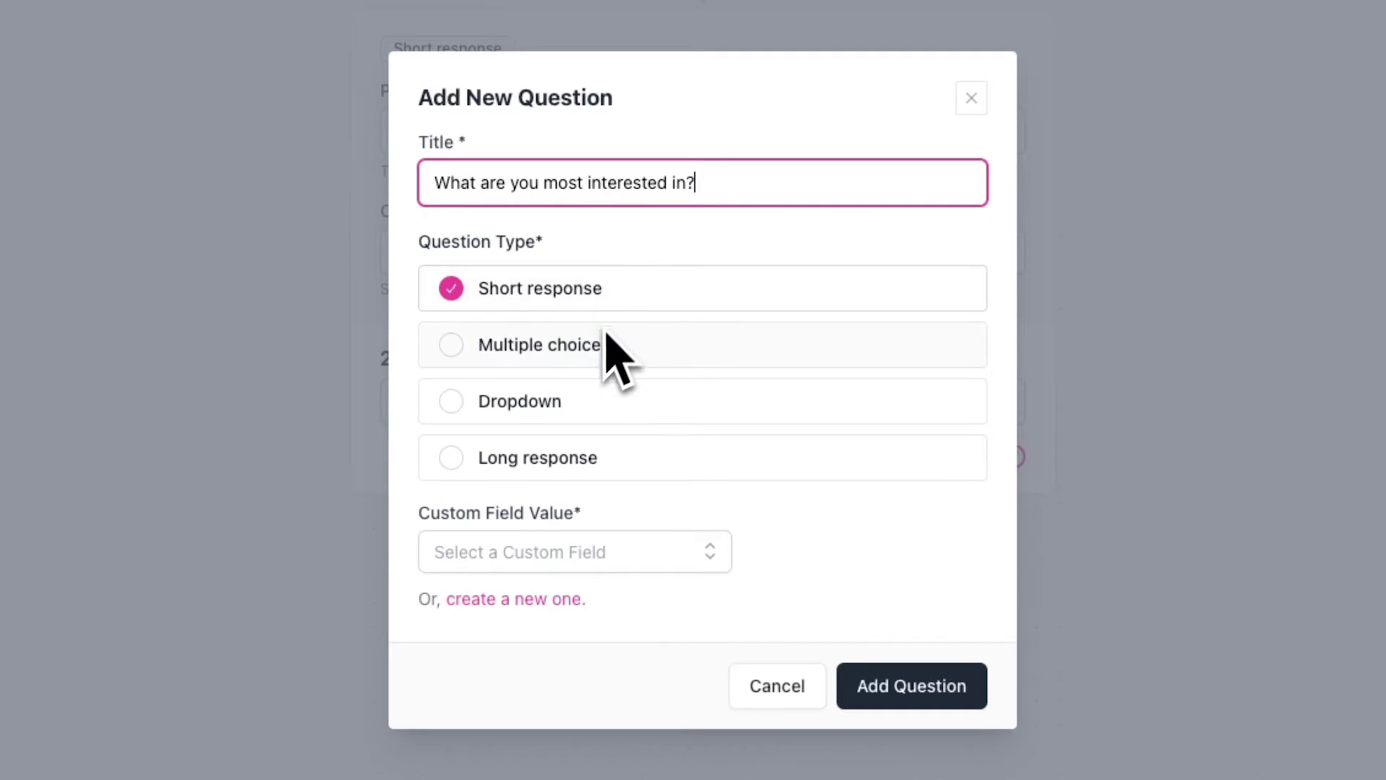
click(600, 339)
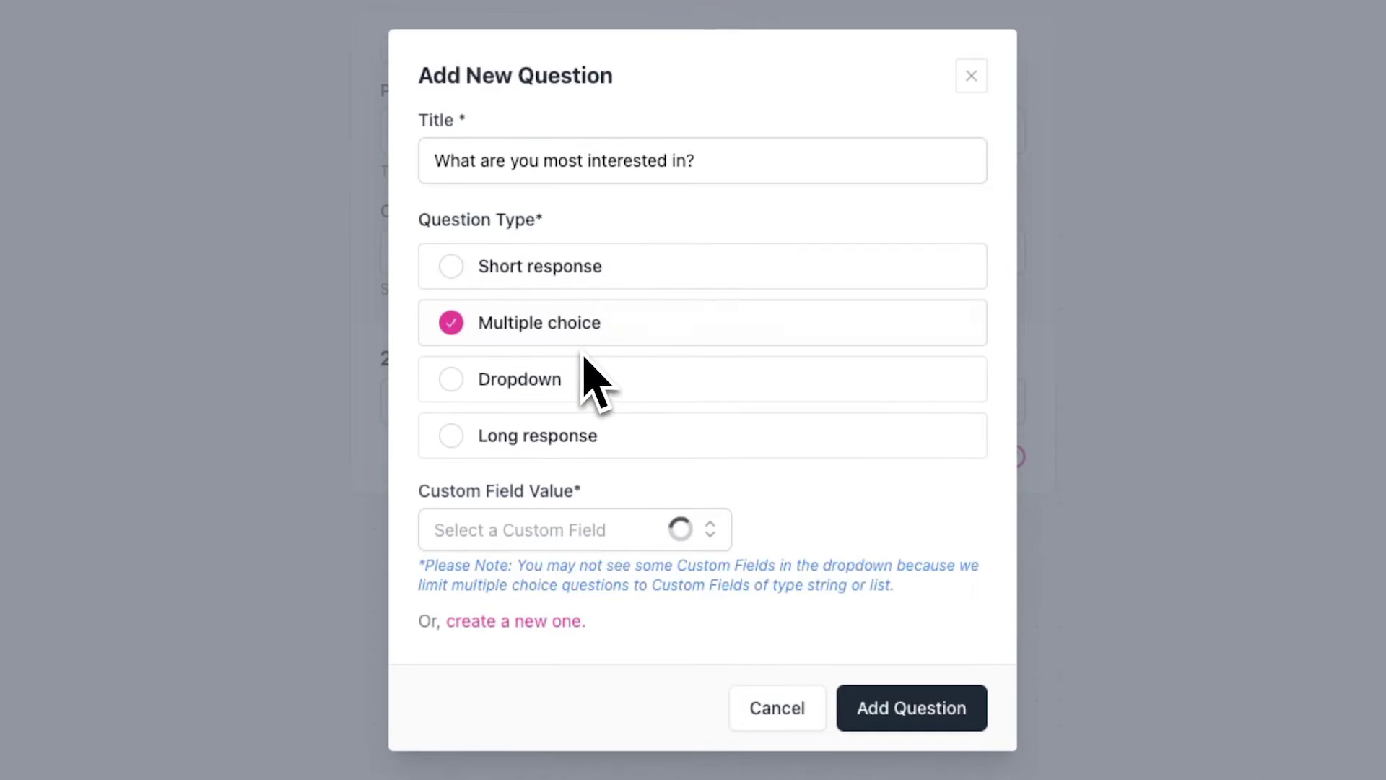
Link the question to a new List (Multi-Select) custom field named Interests and add it
click(538, 623)
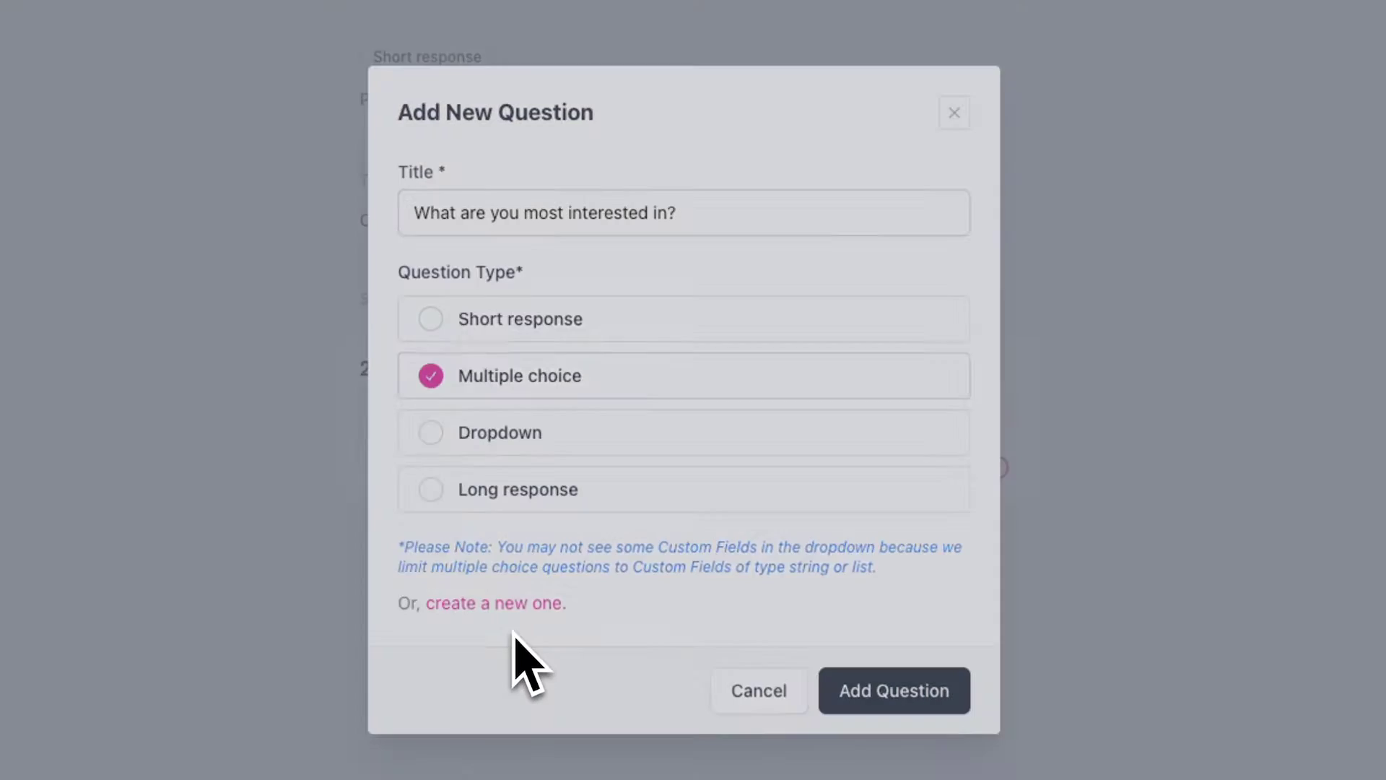
click(794, 213)
text(Interests)
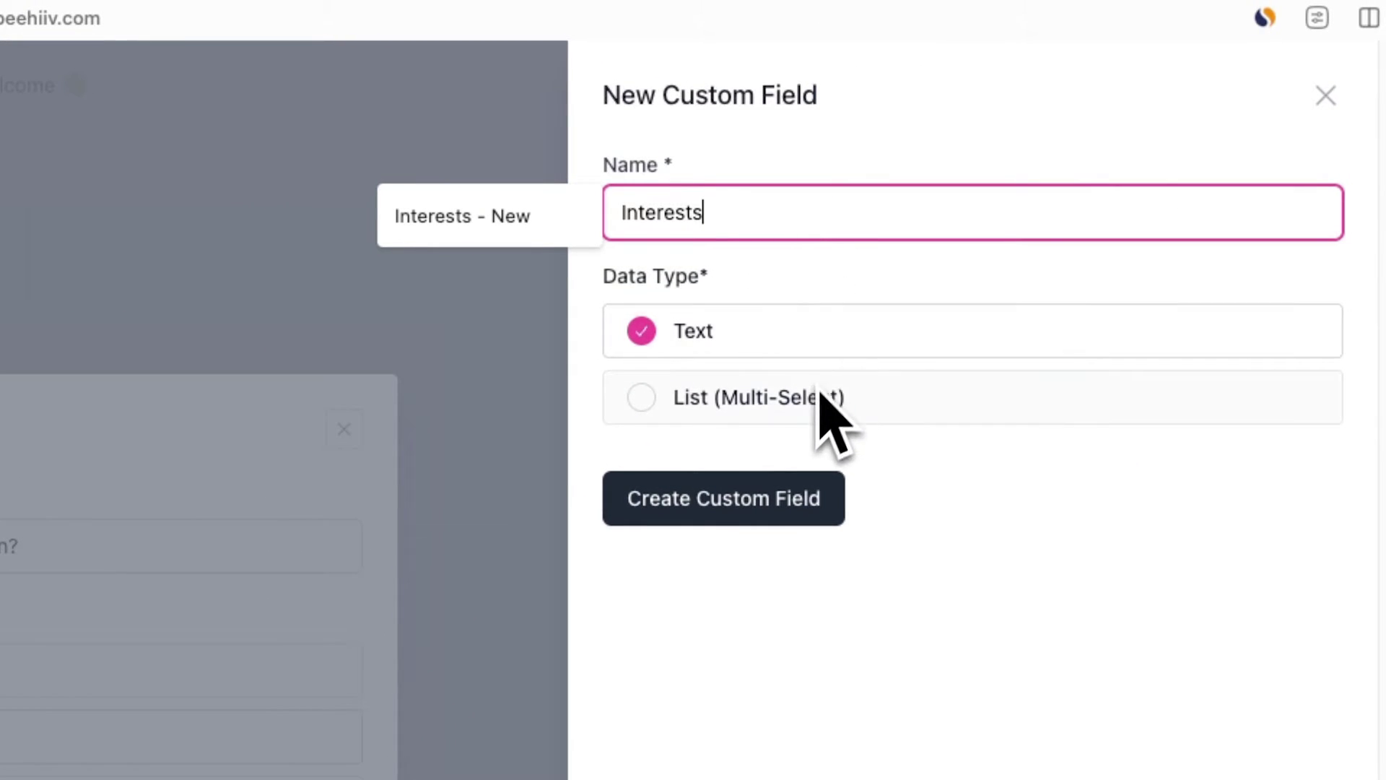
click(811, 402)
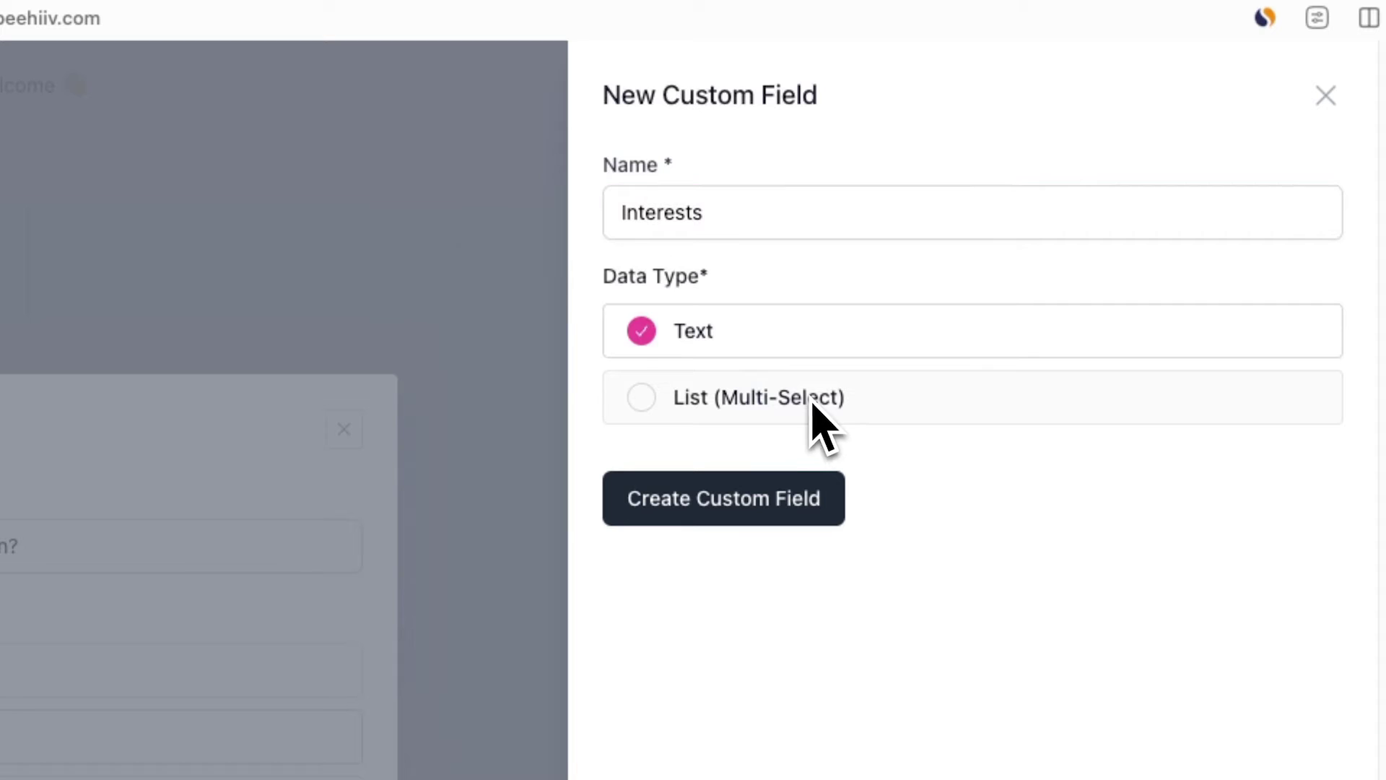
click(774, 506)
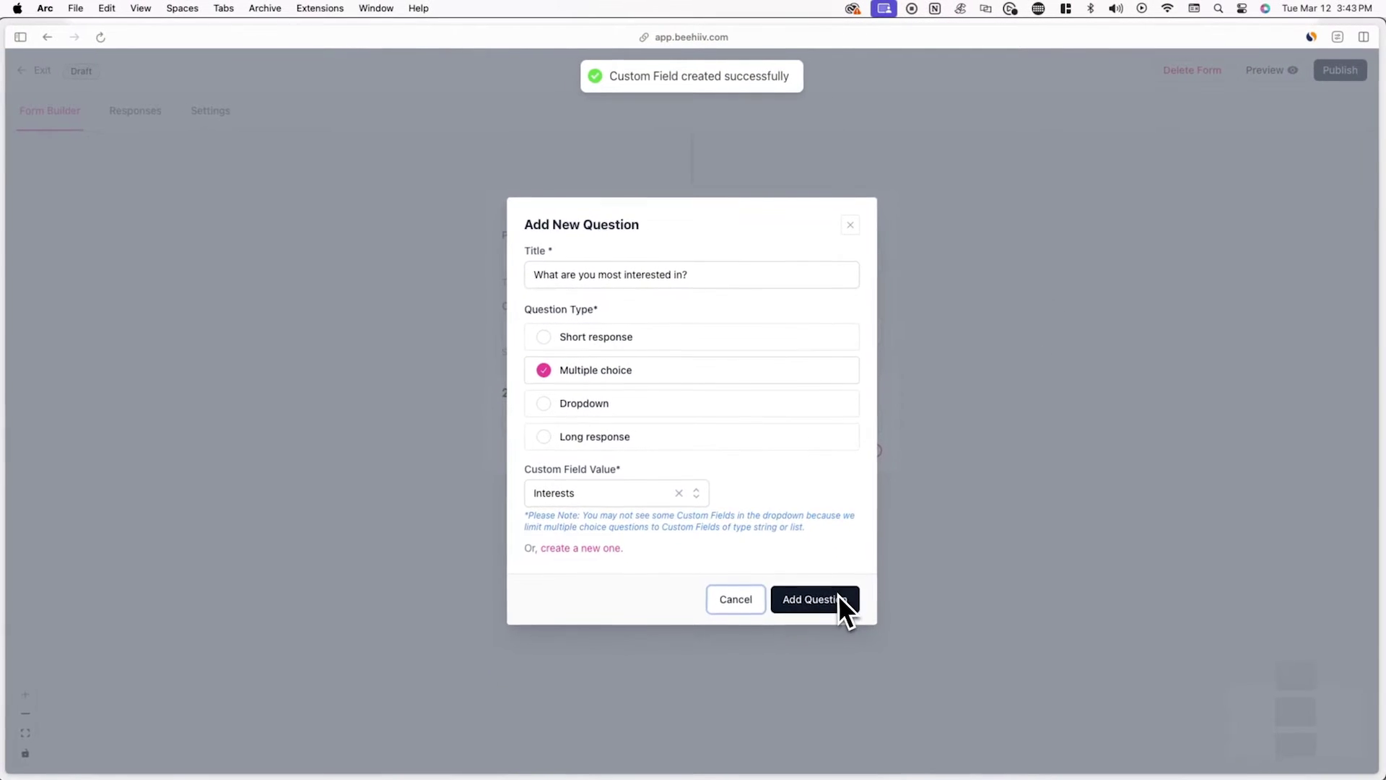
click(839, 596)
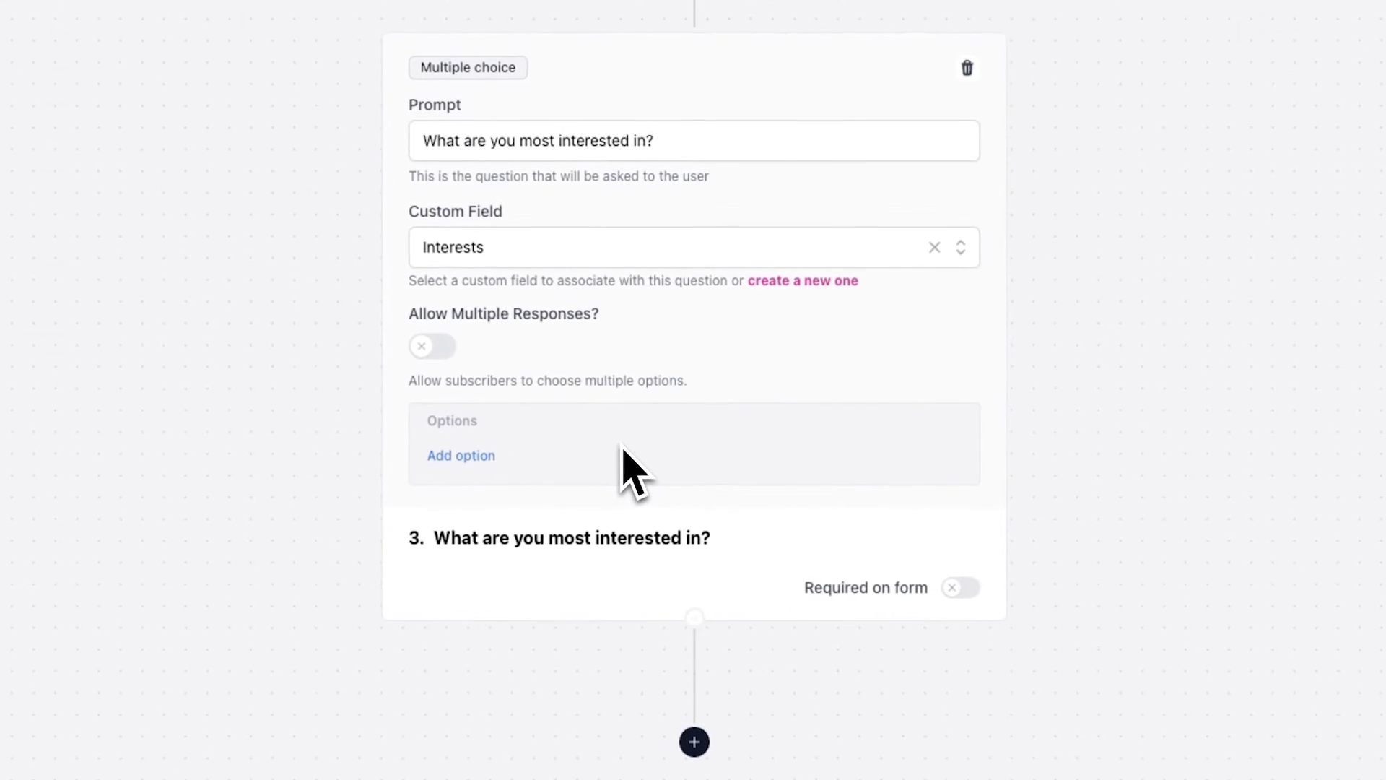
Add the answer options Photography, Videography and Graphic Design
click(458, 455)
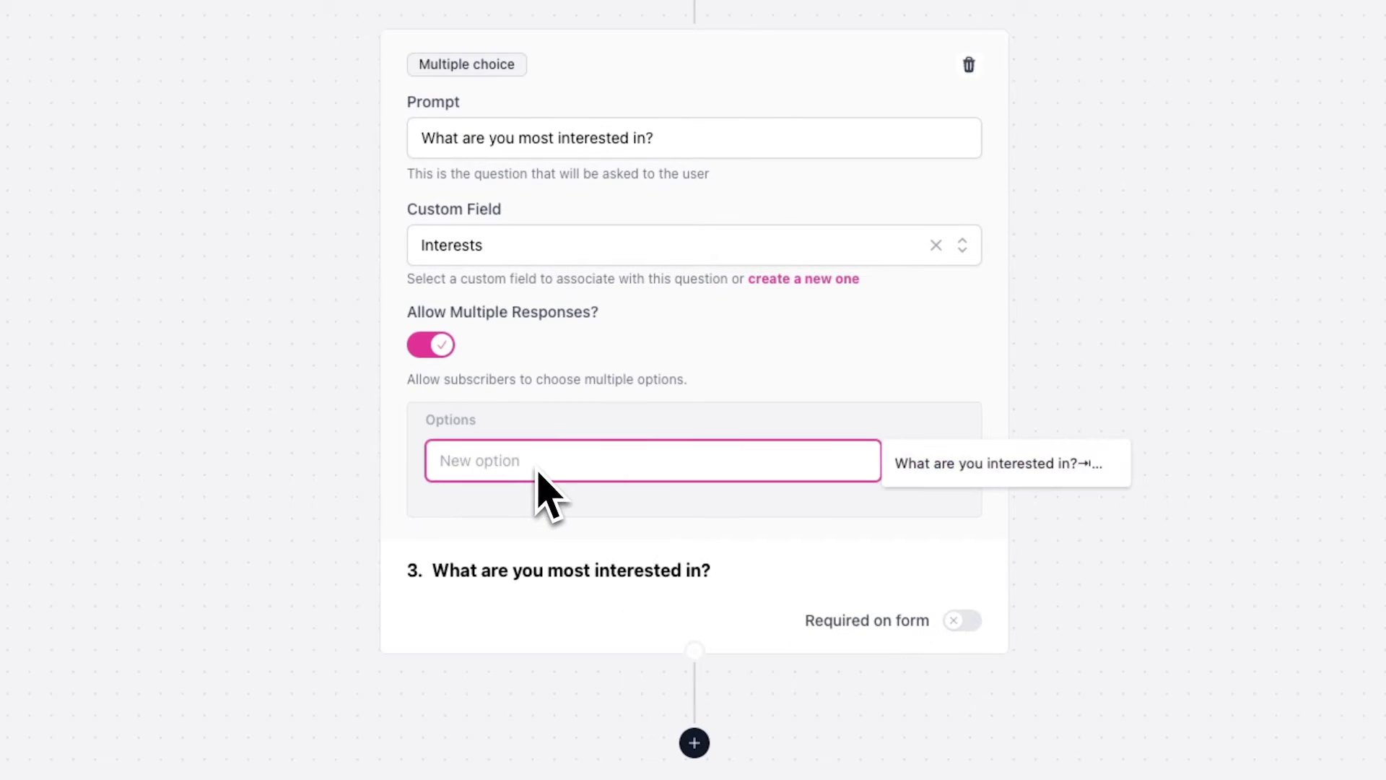
text(Photography)
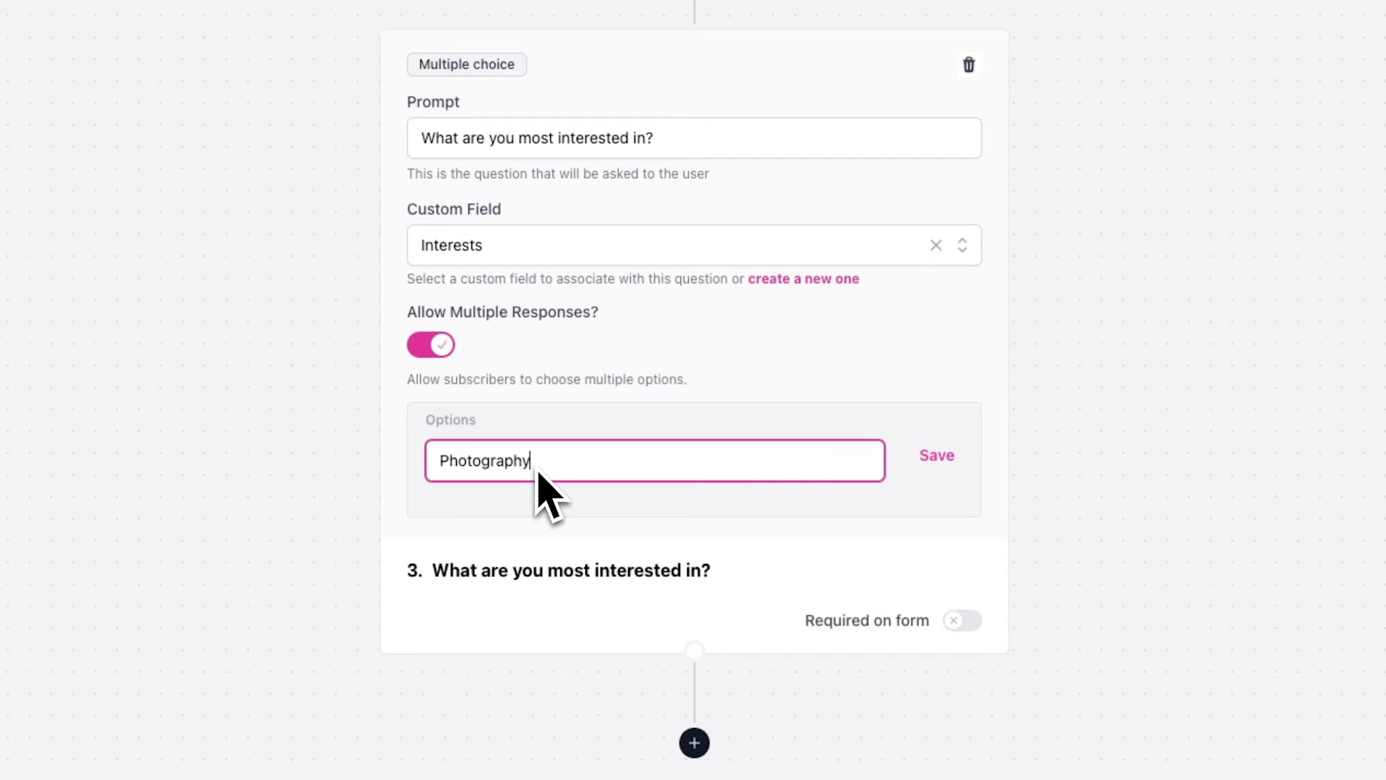
click(937, 456)
text(Videography)
key(Return)
click(540, 530)
text(Graphic Design)
key(Return)
click(476, 567)
Add the options Illustration, Motion Design and 3D/4D, then preview the form
text(Illustration)
click(936, 567)
click(798, 610)
text(Motion Design)
key(Return)
click(560, 650)
text(3)
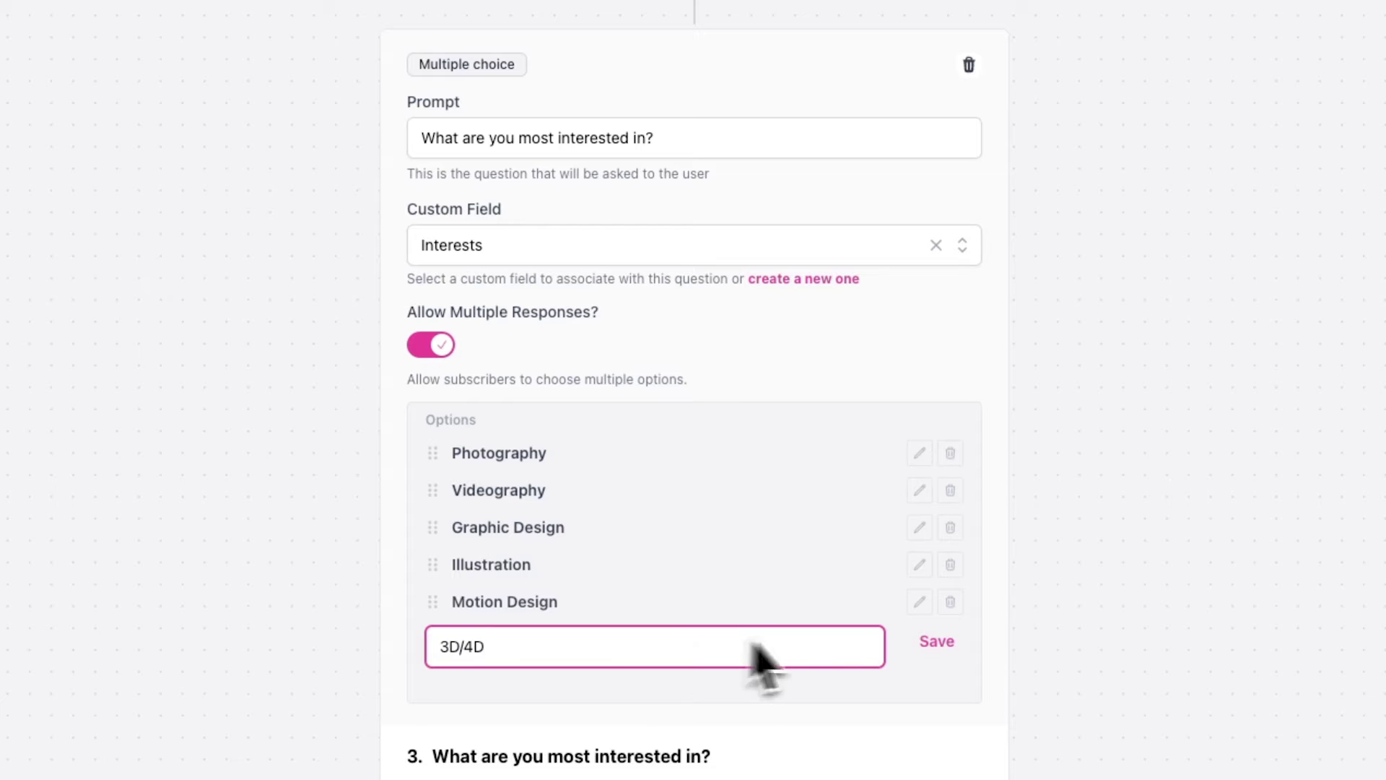
text(D/4D)
click(932, 642)
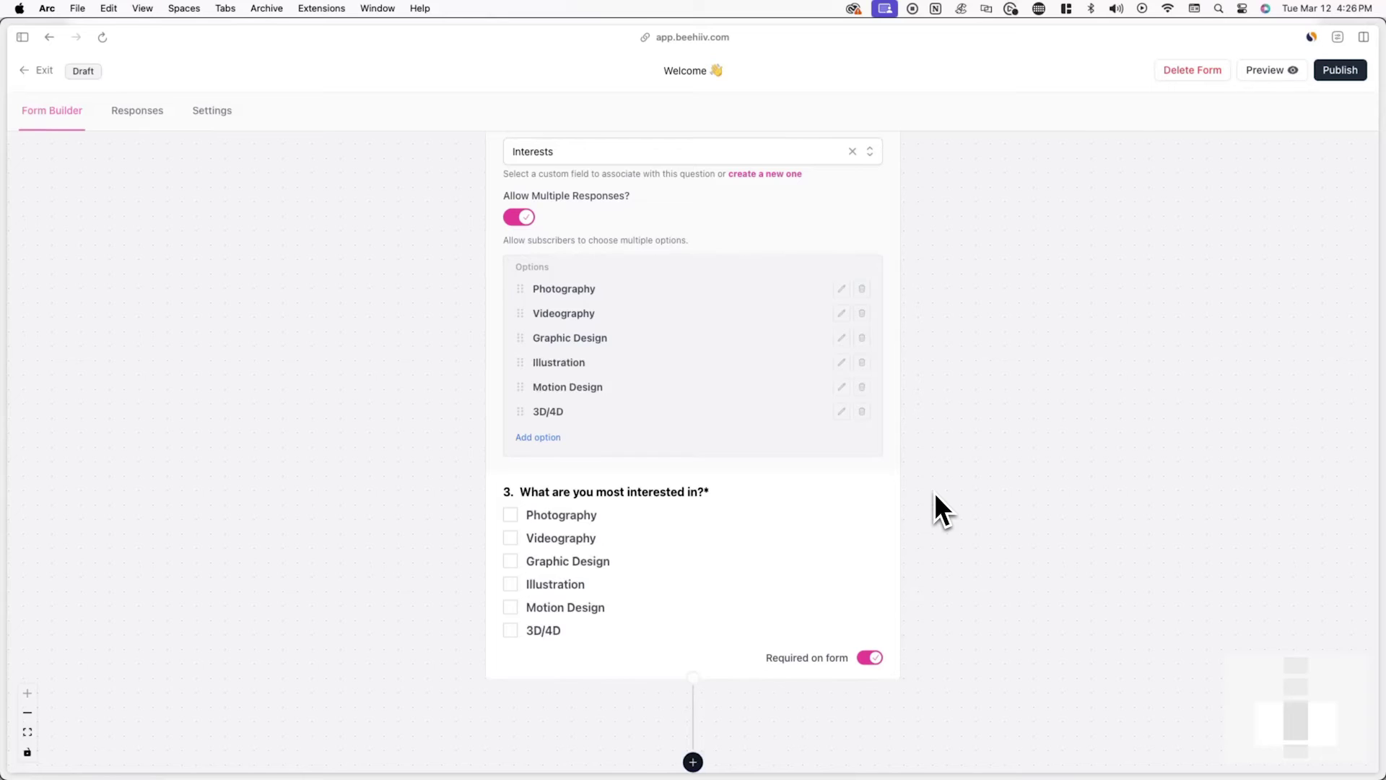
click(1269, 75)
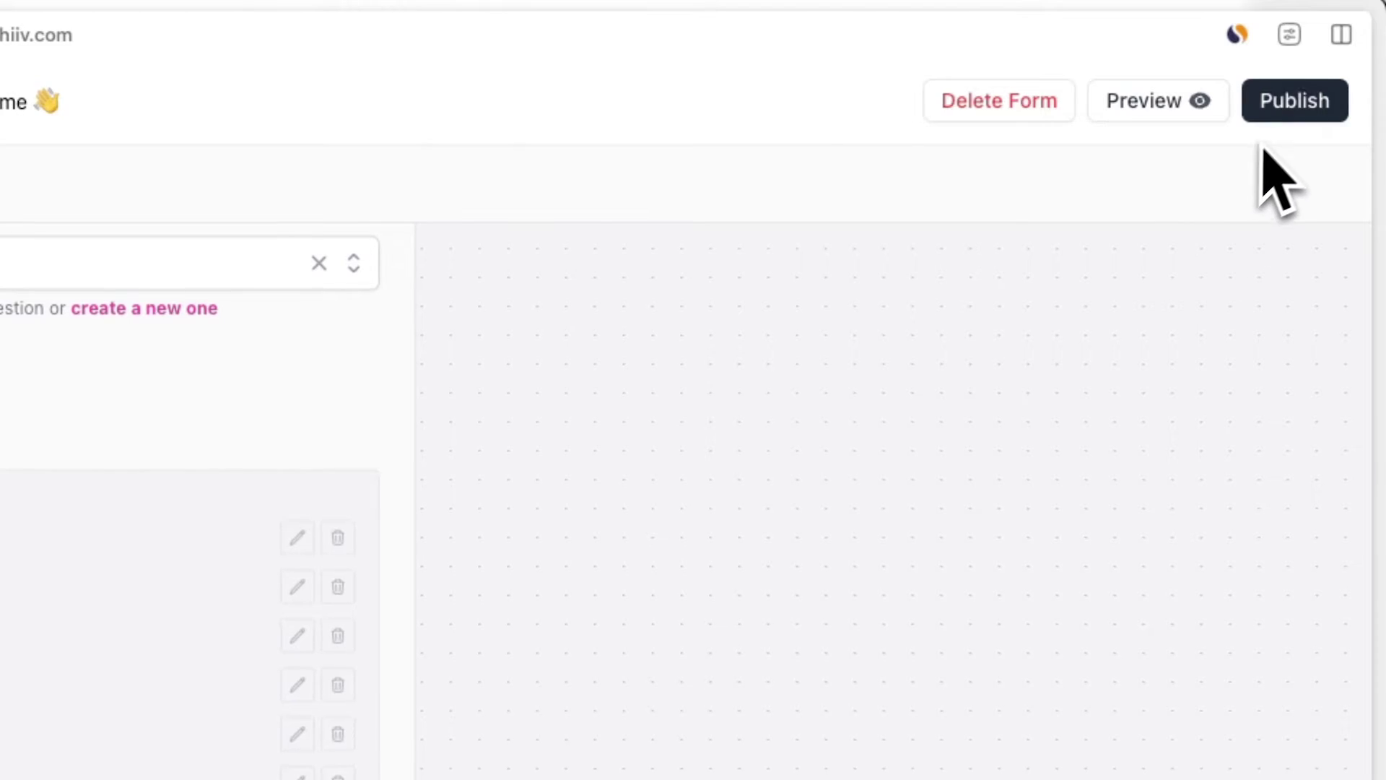
Publish the Welcome survey and test it with a signup on the newsletter site
click(1283, 115)
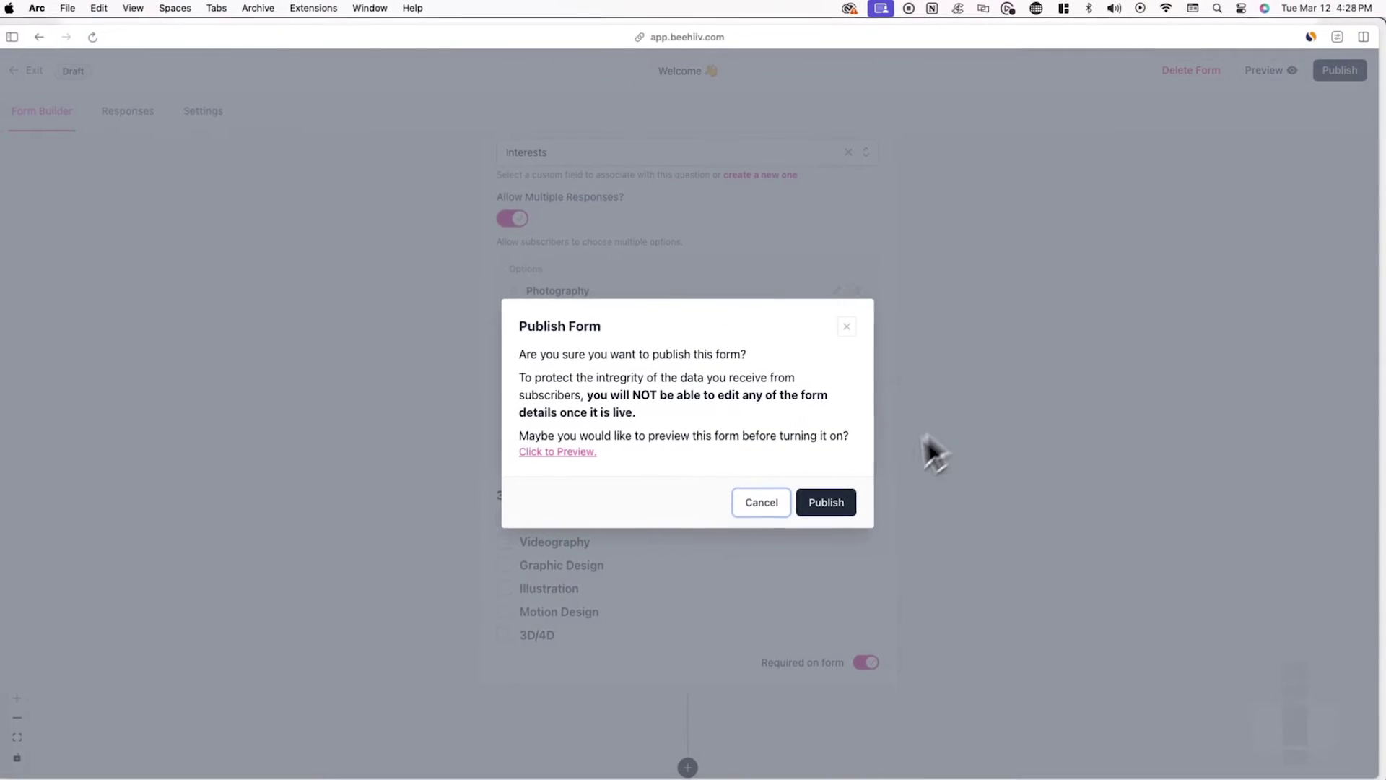
click(852, 494)
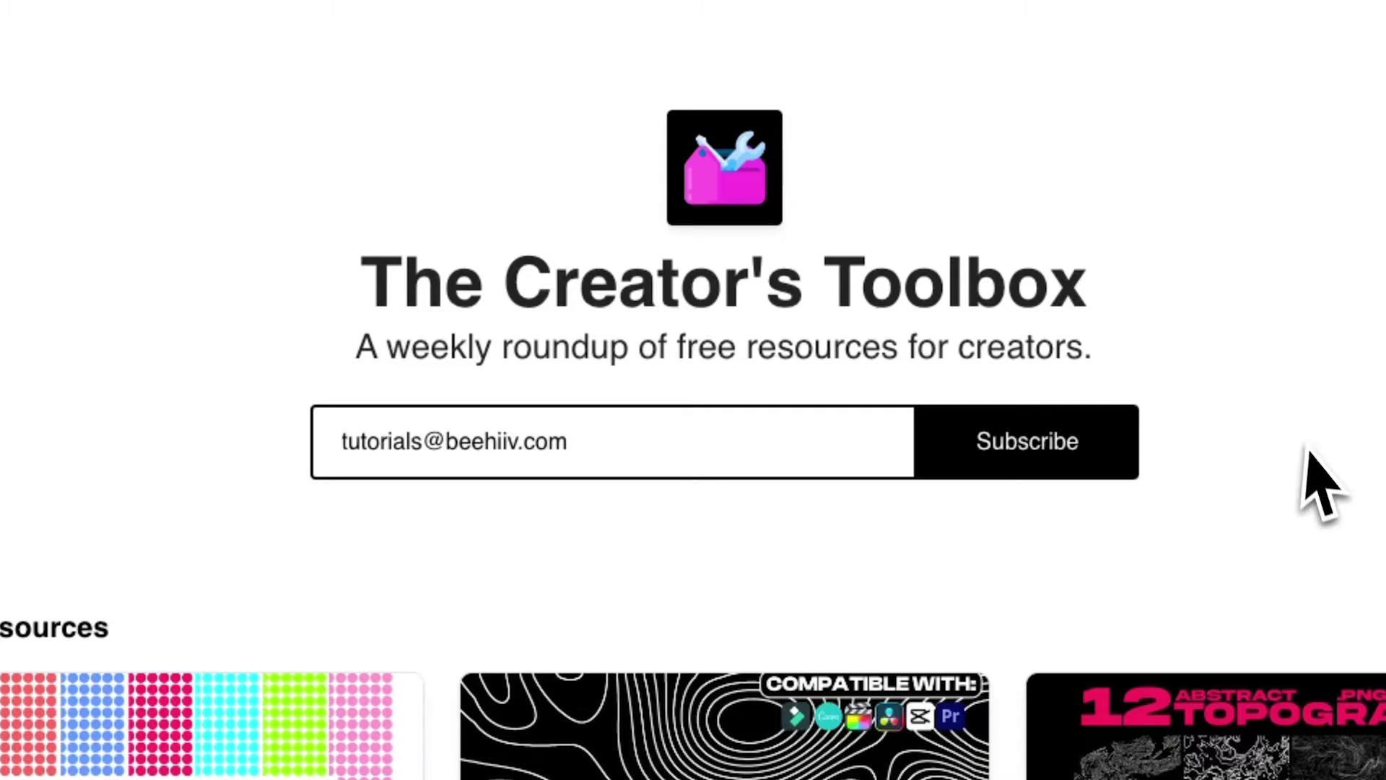
click(1128, 462)
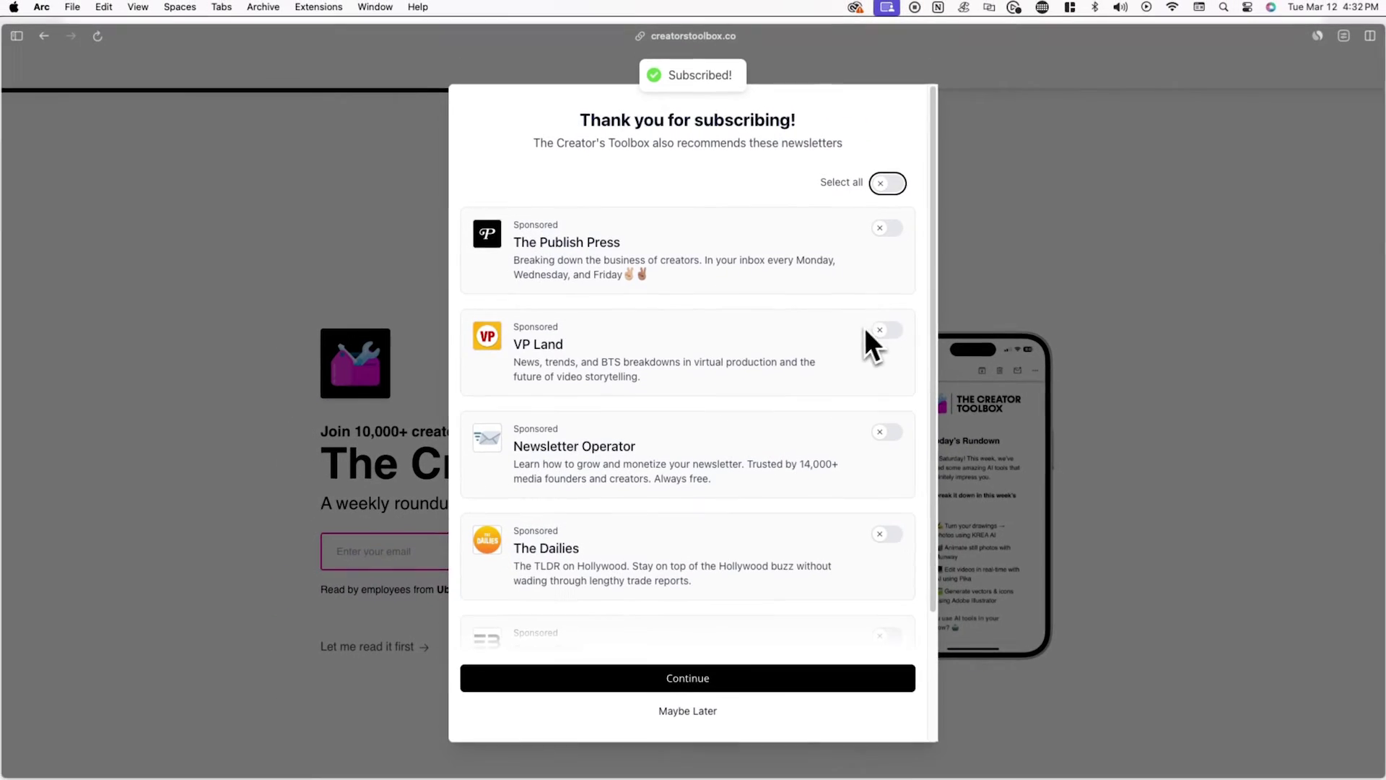
click(727, 681)
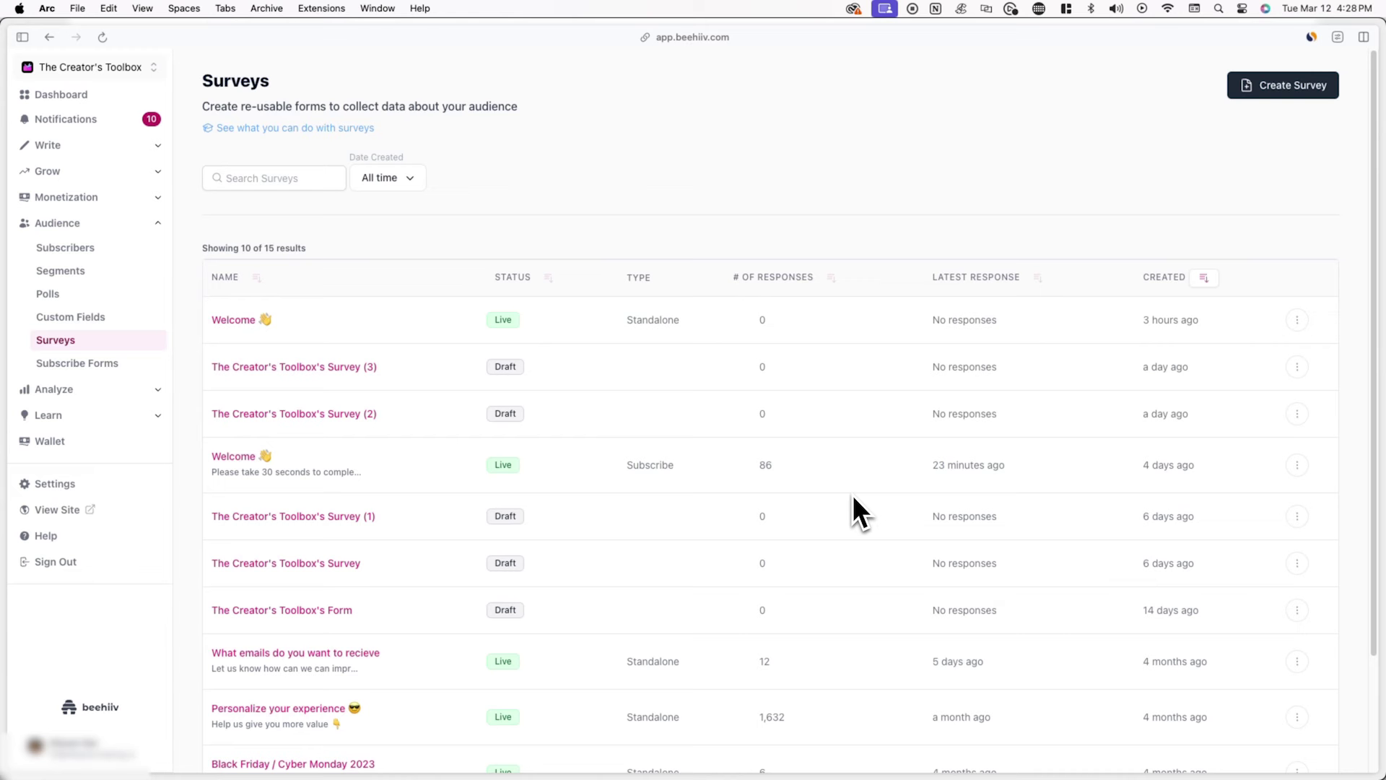
click(1298, 320)
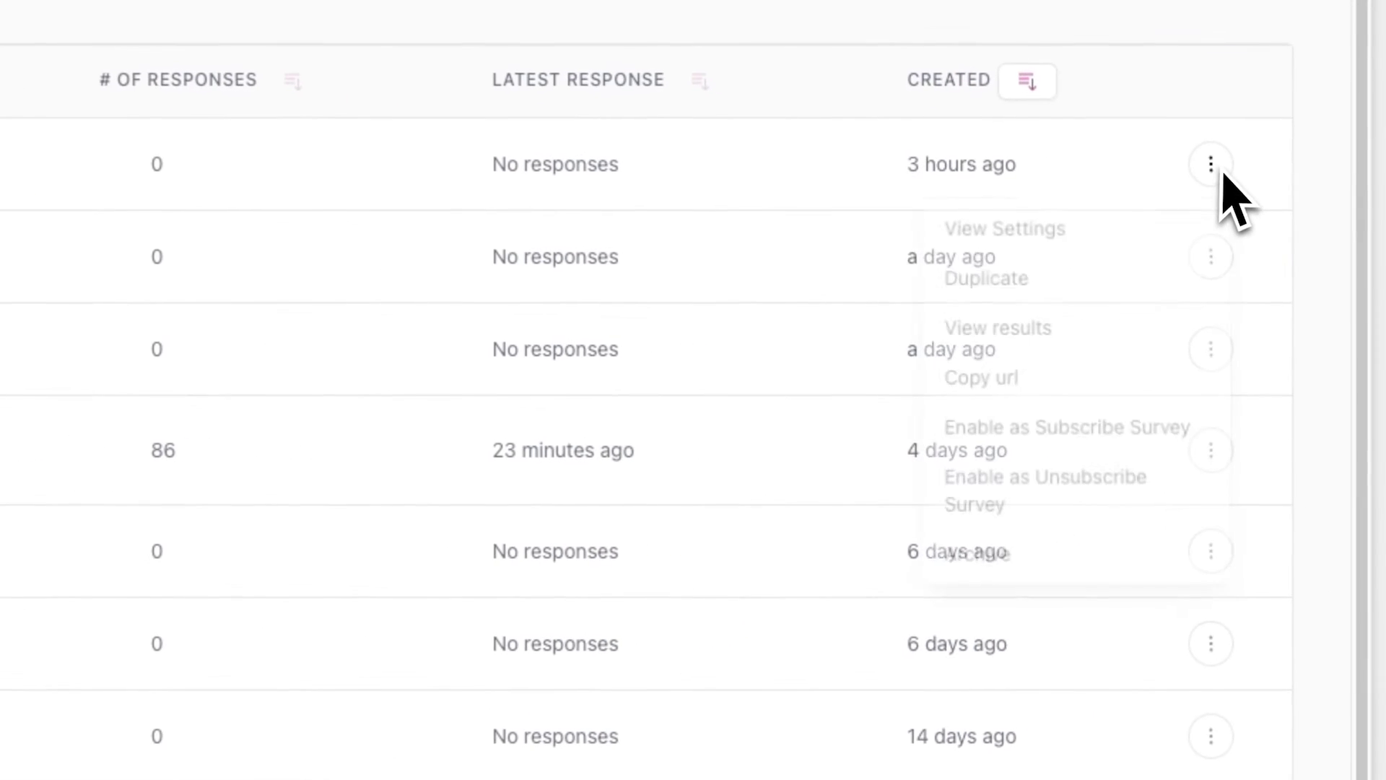
click(1059, 435)
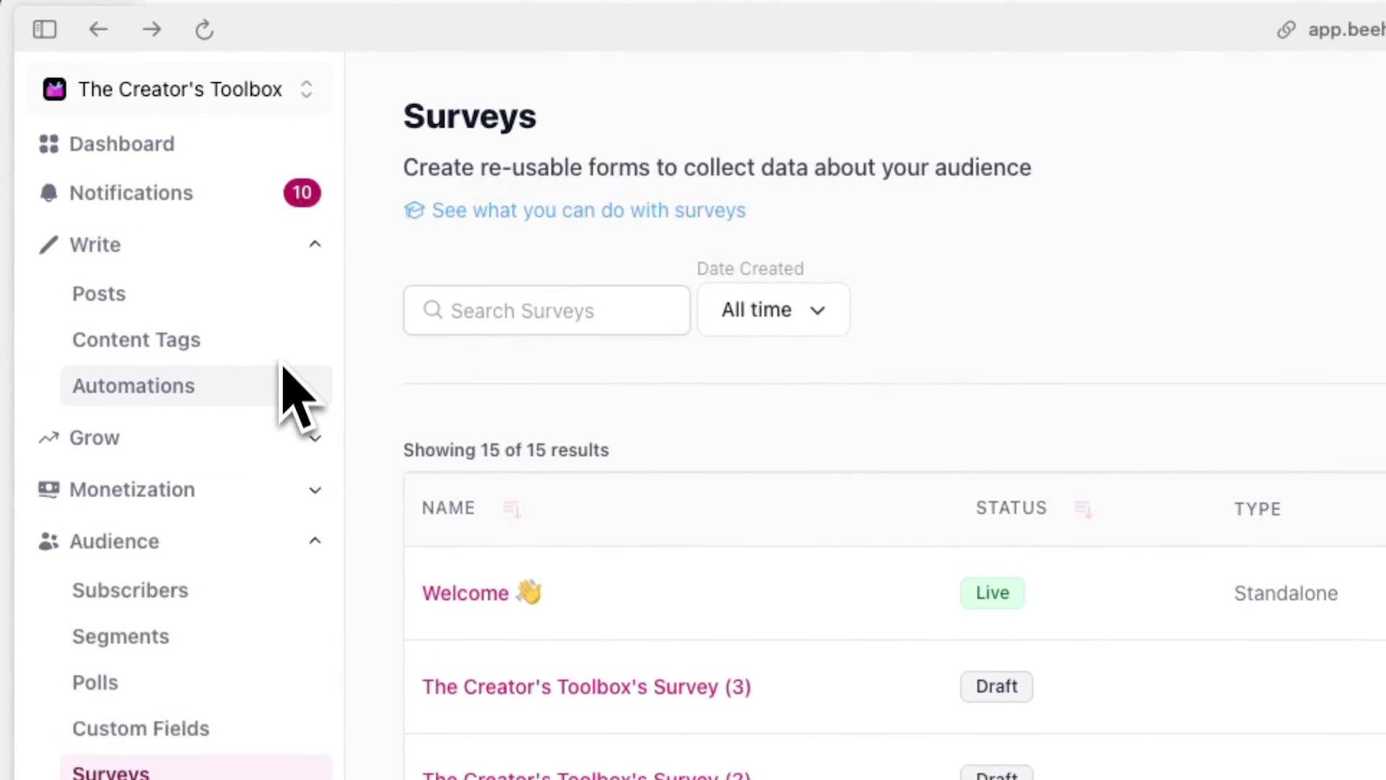
Go to Automations under Write and start a new automation
click(280, 386)
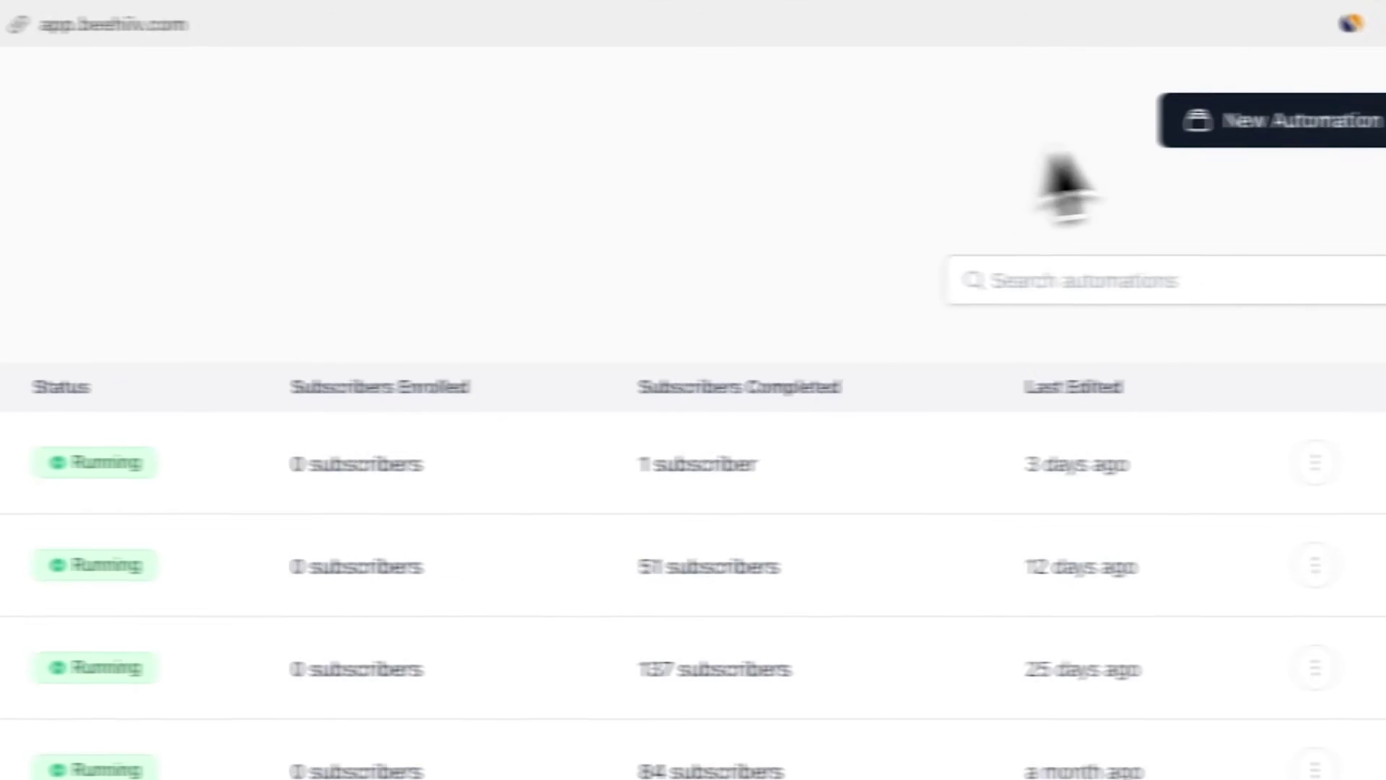
click(1216, 121)
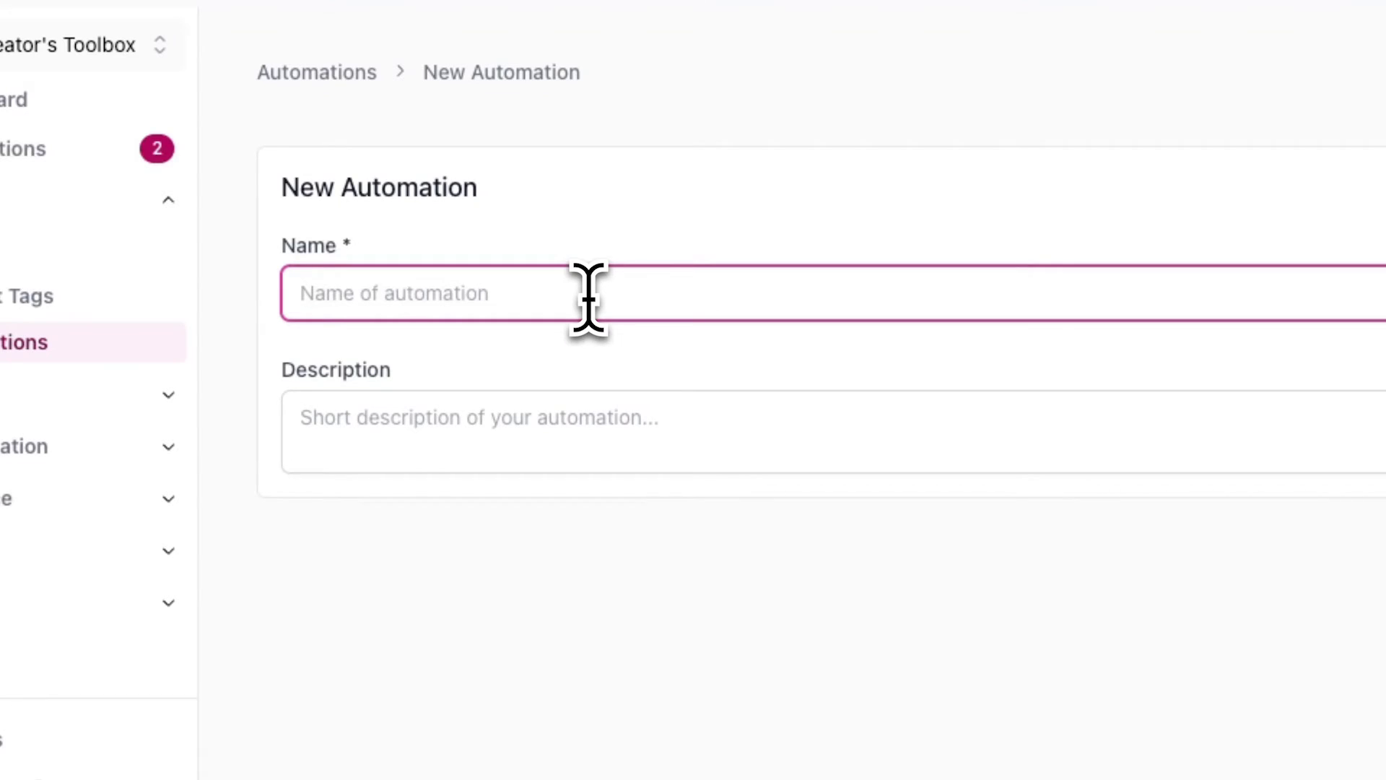
Create the 'Survey follow-up' automation with a description about reminding subscribers to fill out the survey
text(Survey follow-up)
key(Tab)
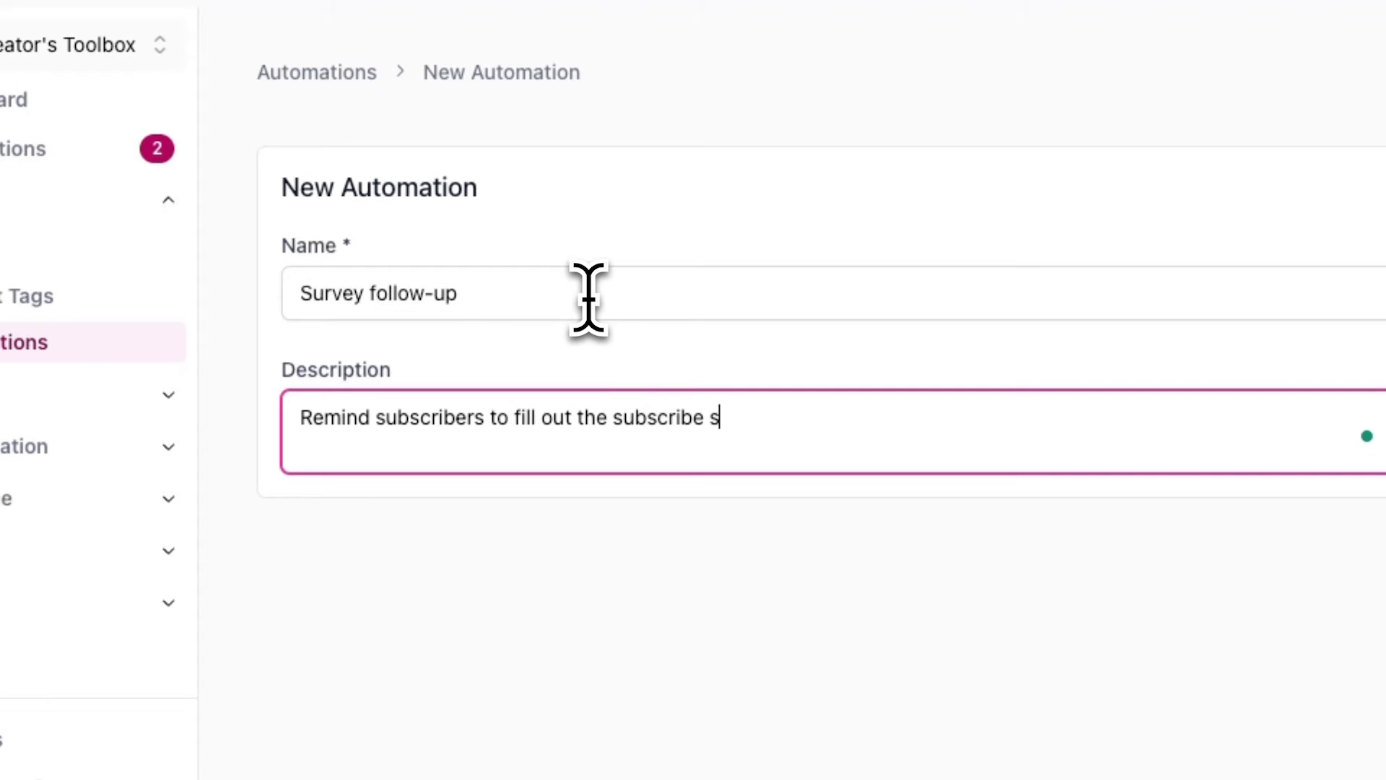
click(1248, 104)
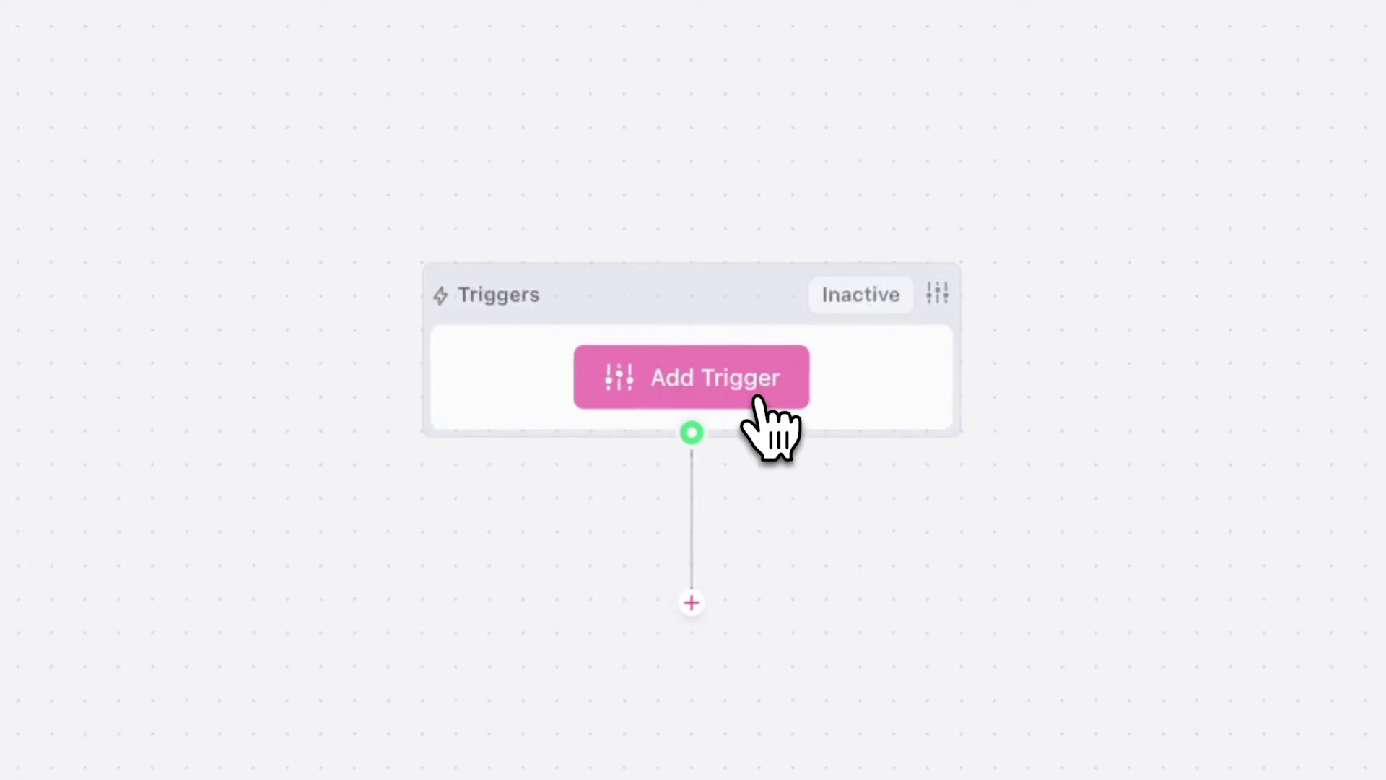
Add a Signed Up trigger to the Survey follow-up workflow, activate it, and save
click(758, 394)
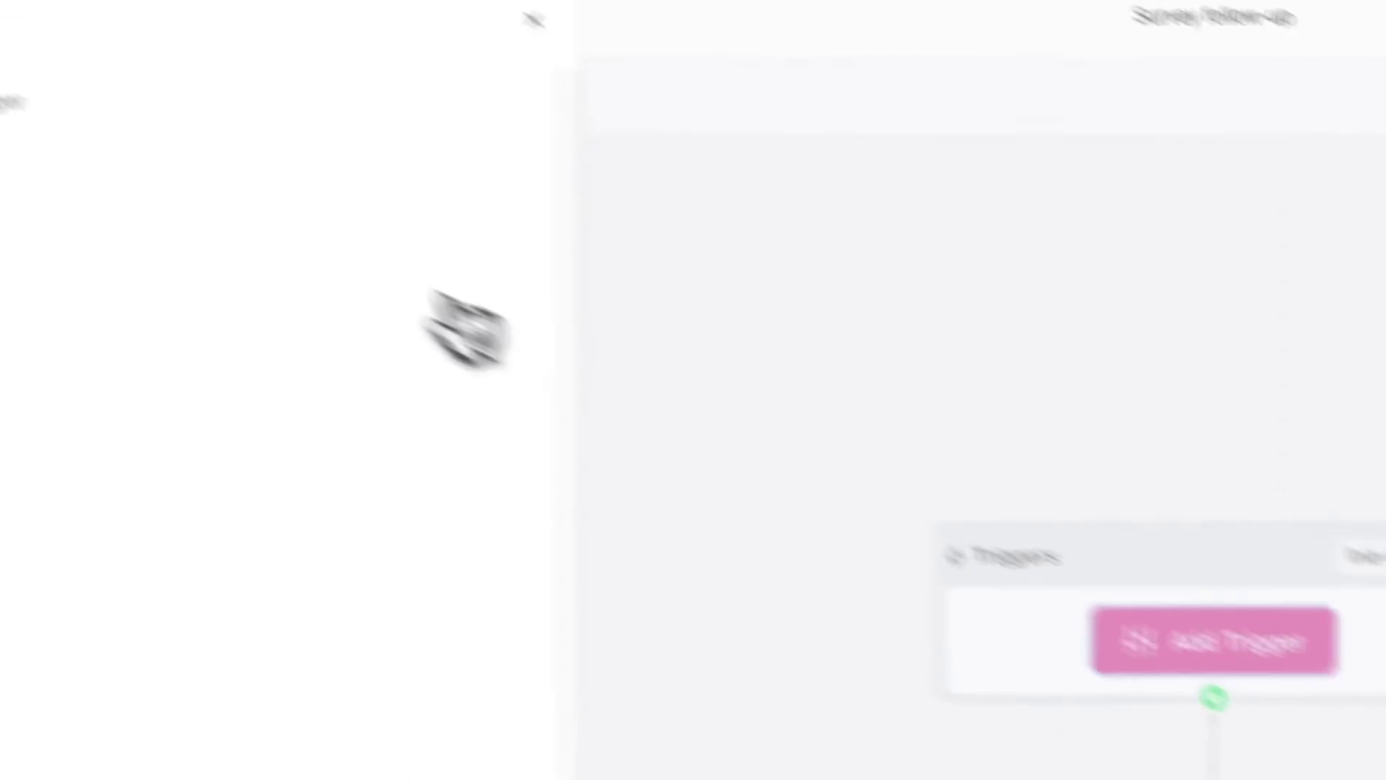
click(170, 185)
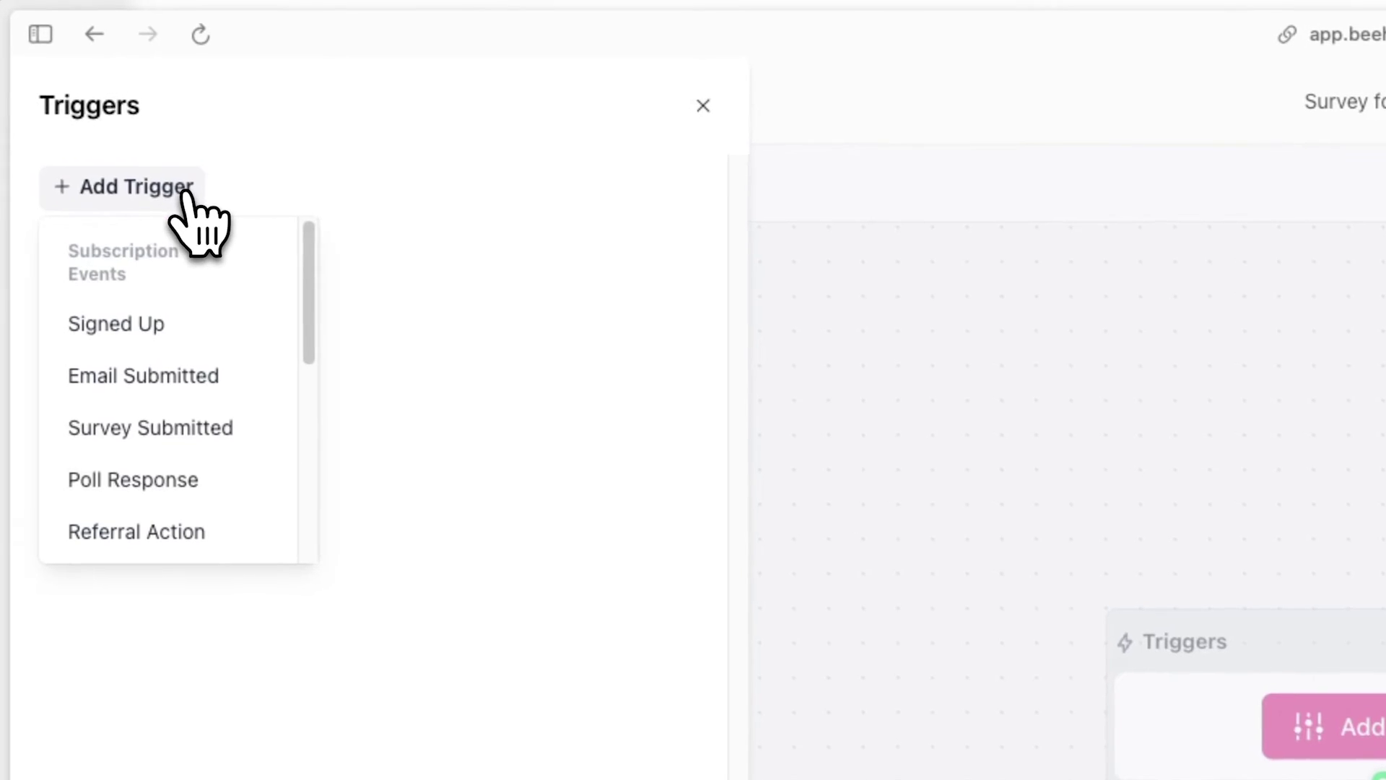
click(199, 329)
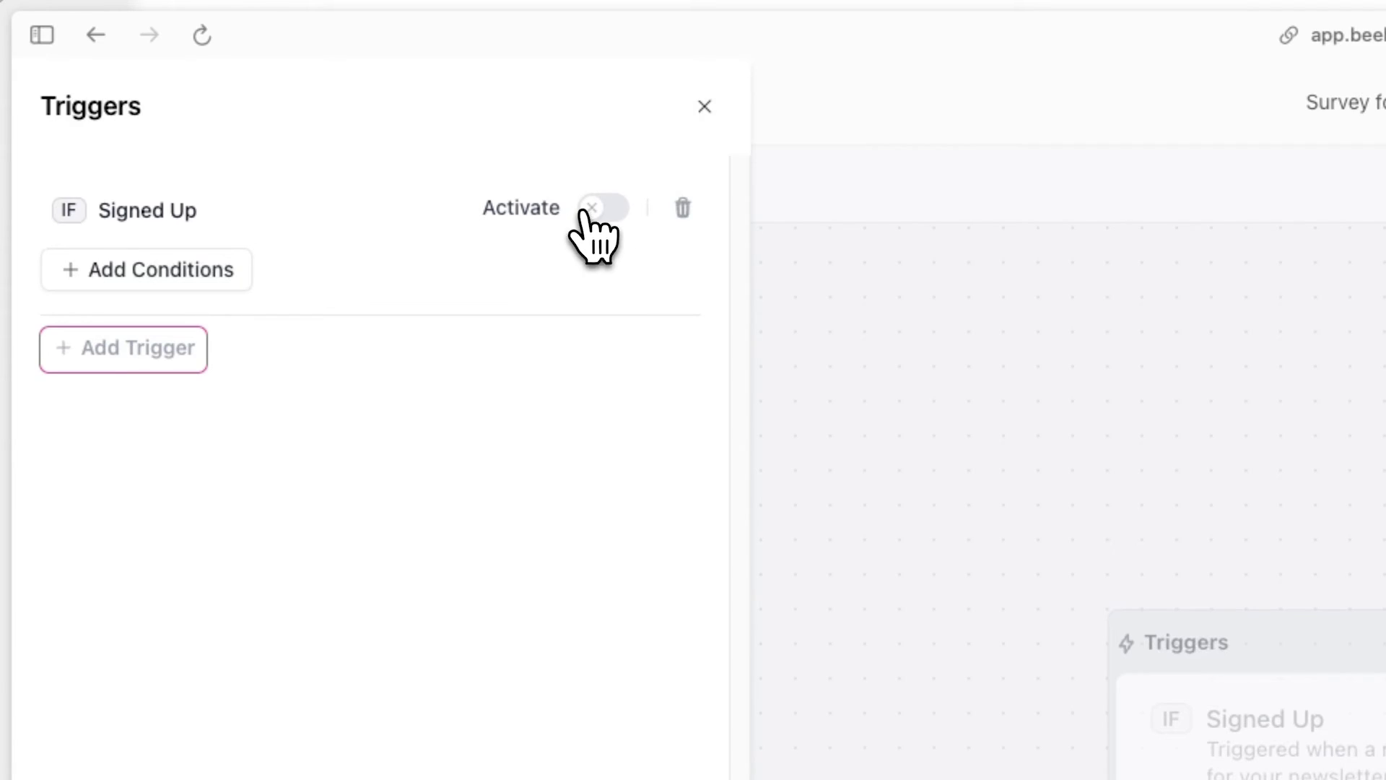
click(588, 209)
click(830, 493)
click(354, 749)
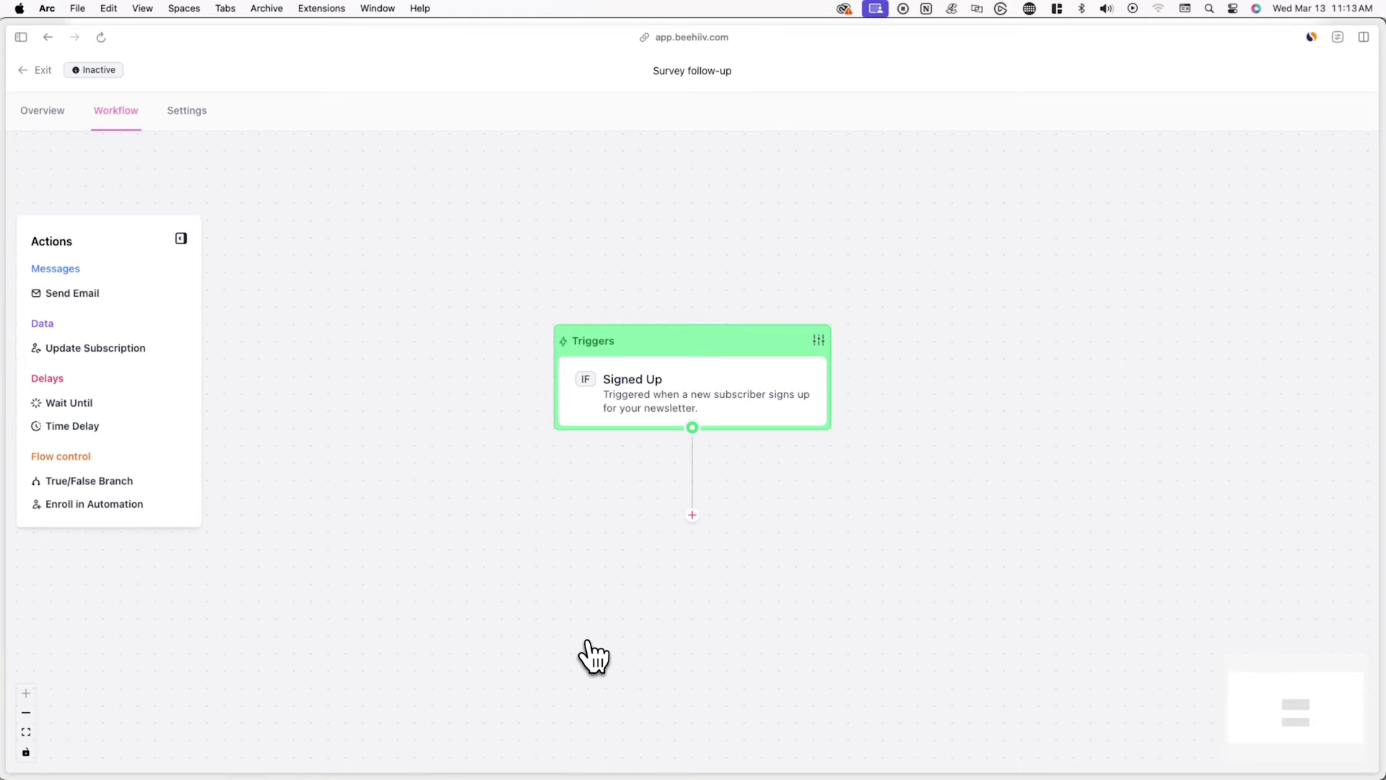
Add a Time Delay step after the Signed Up trigger
click(692, 515)
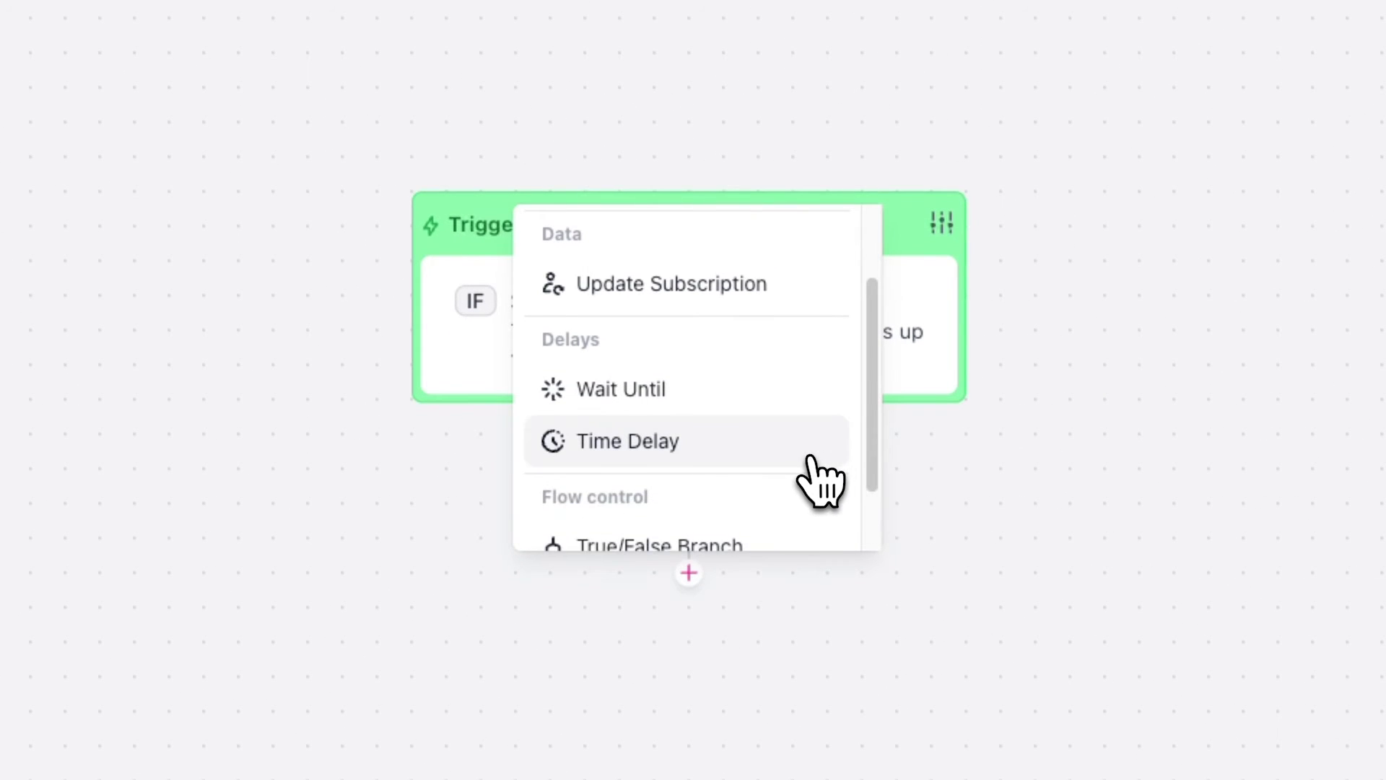
scroll(811, 457, down, 5)
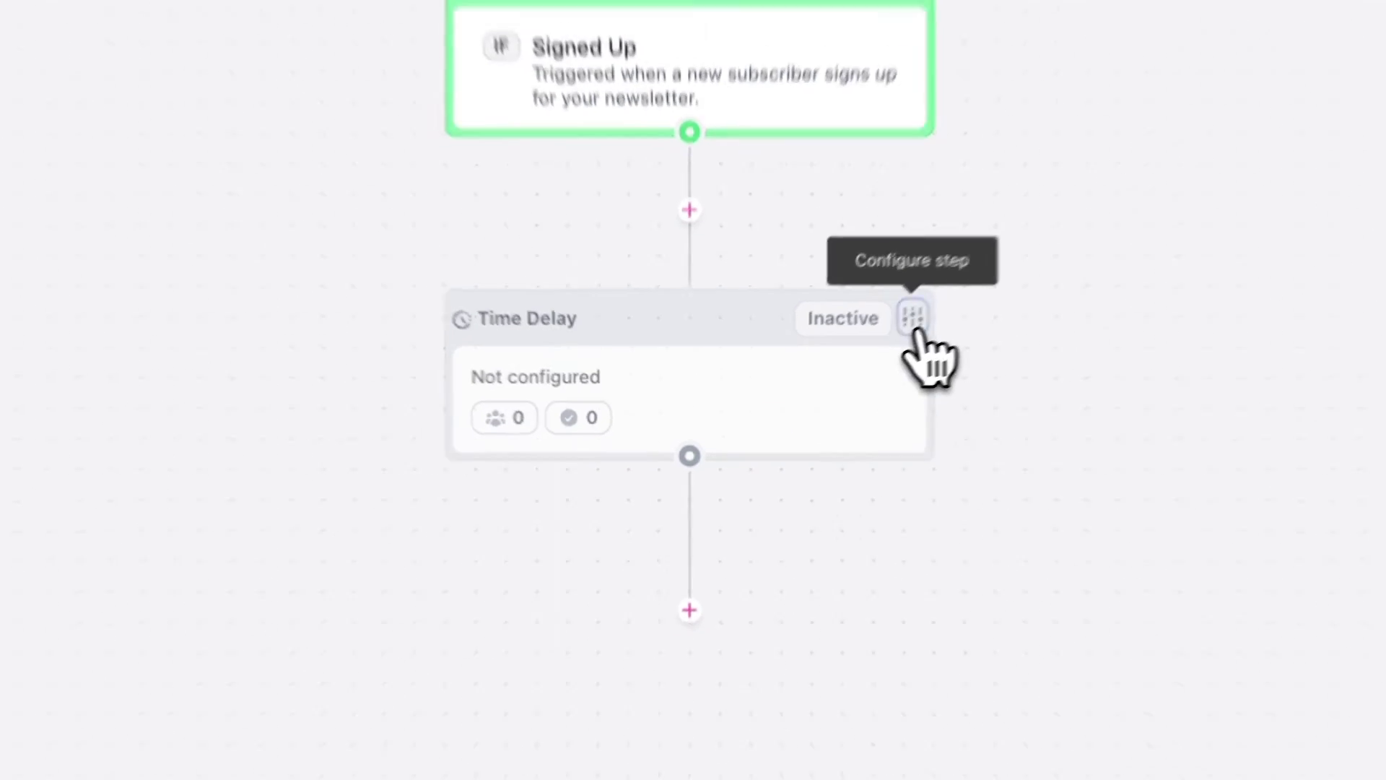
click(943, 303)
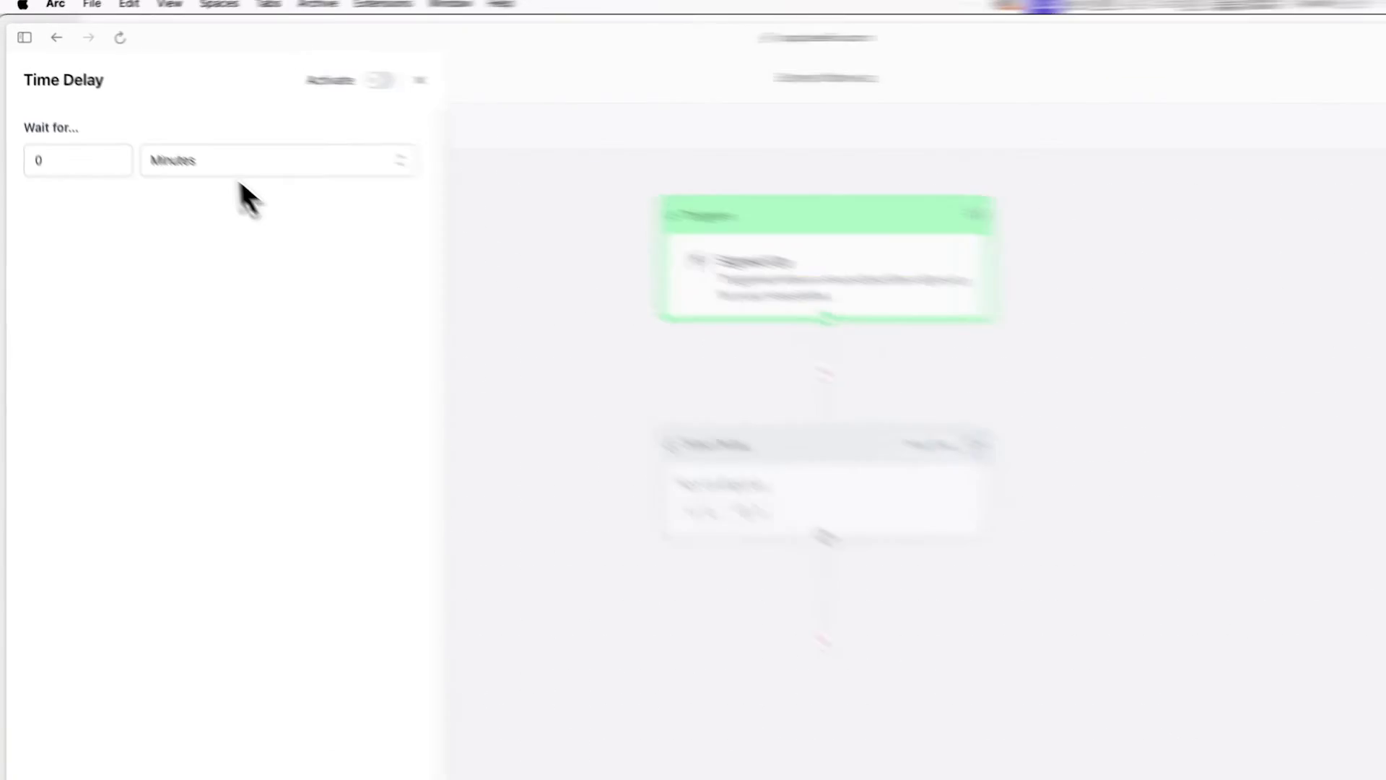
Set the delay to 1 day, activate the step, and save it
click(242, 160)
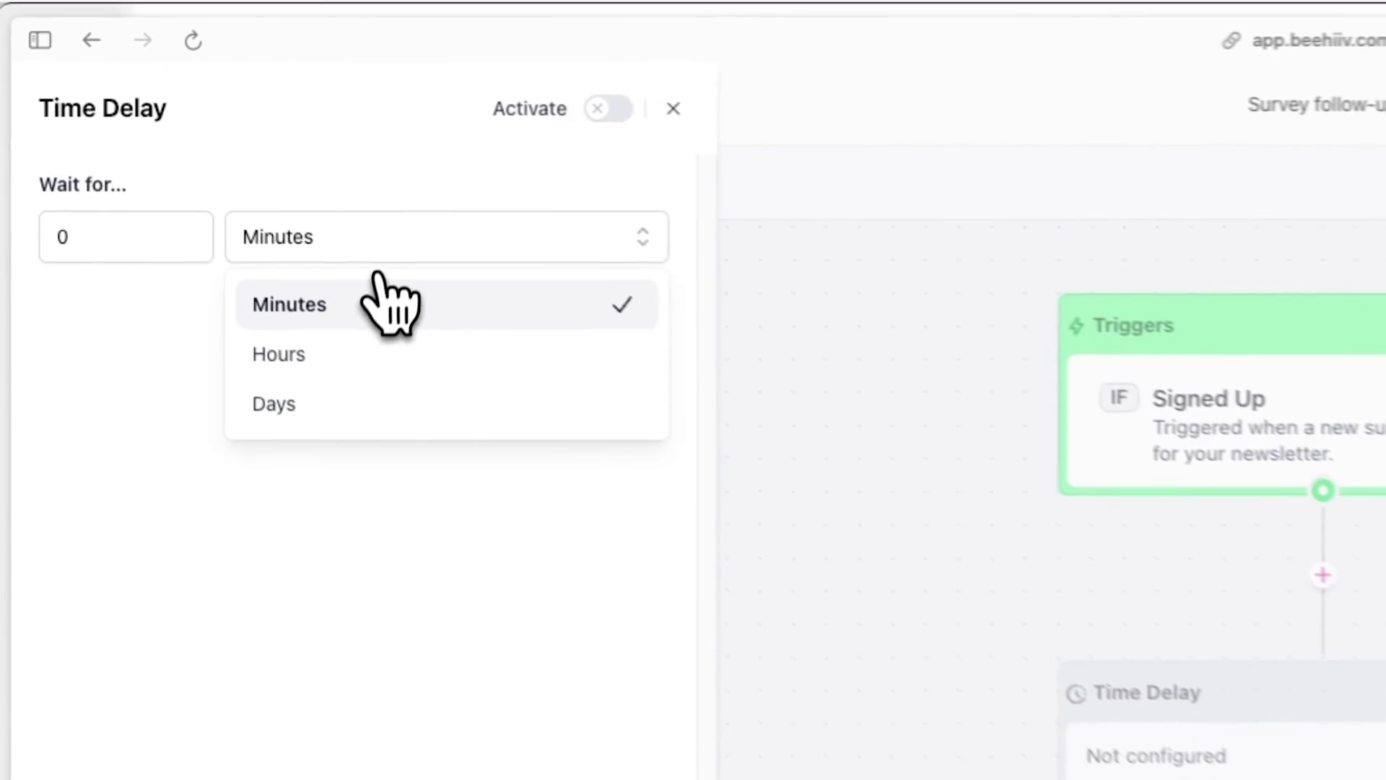
click(217, 264)
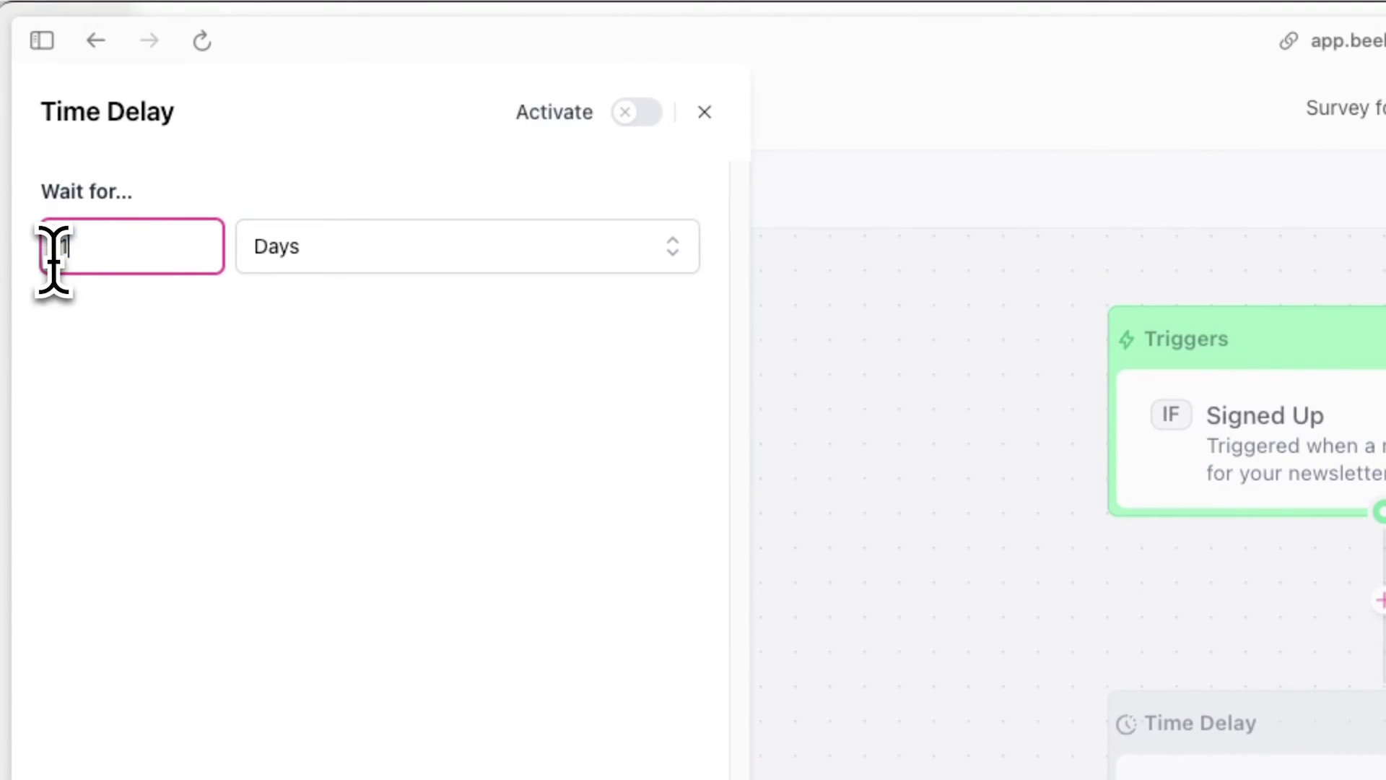
click(626, 114)
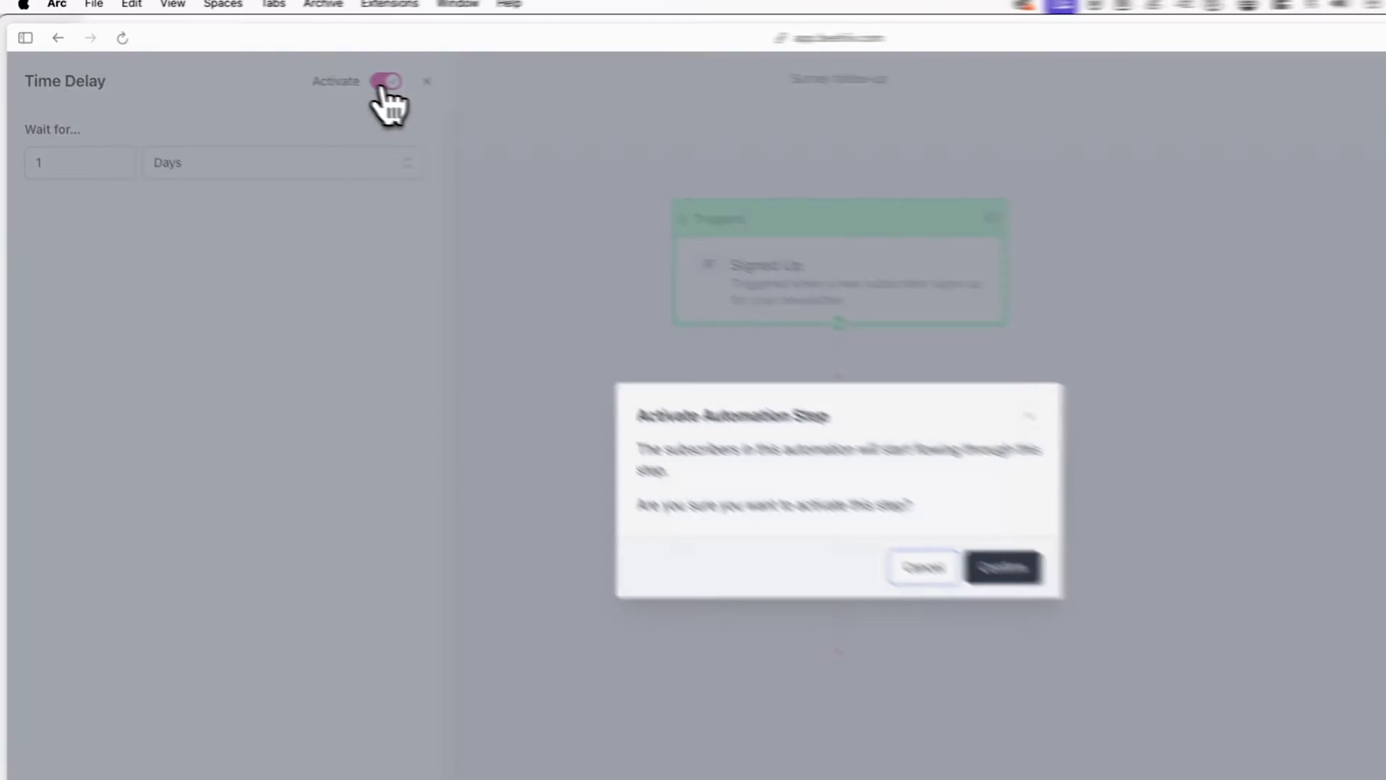
click(831, 476)
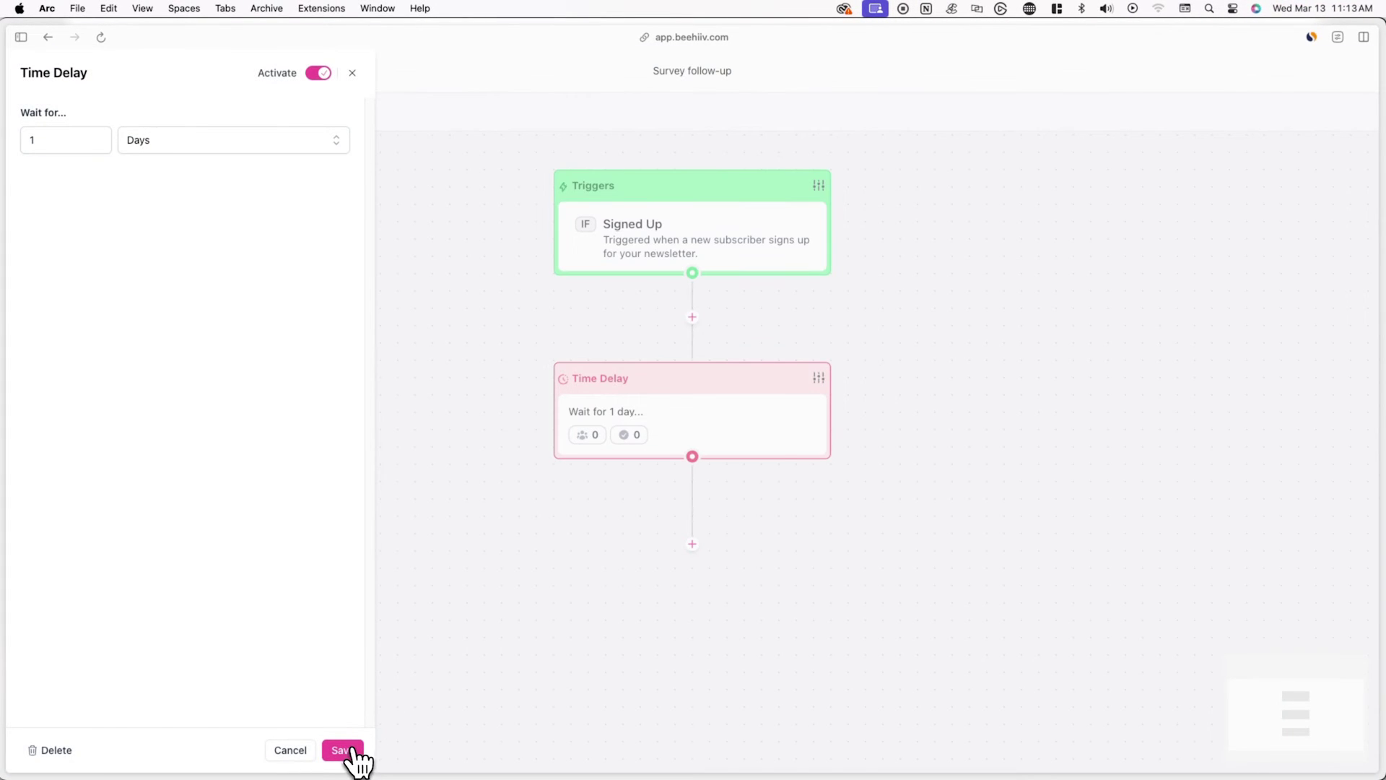
click(343, 751)
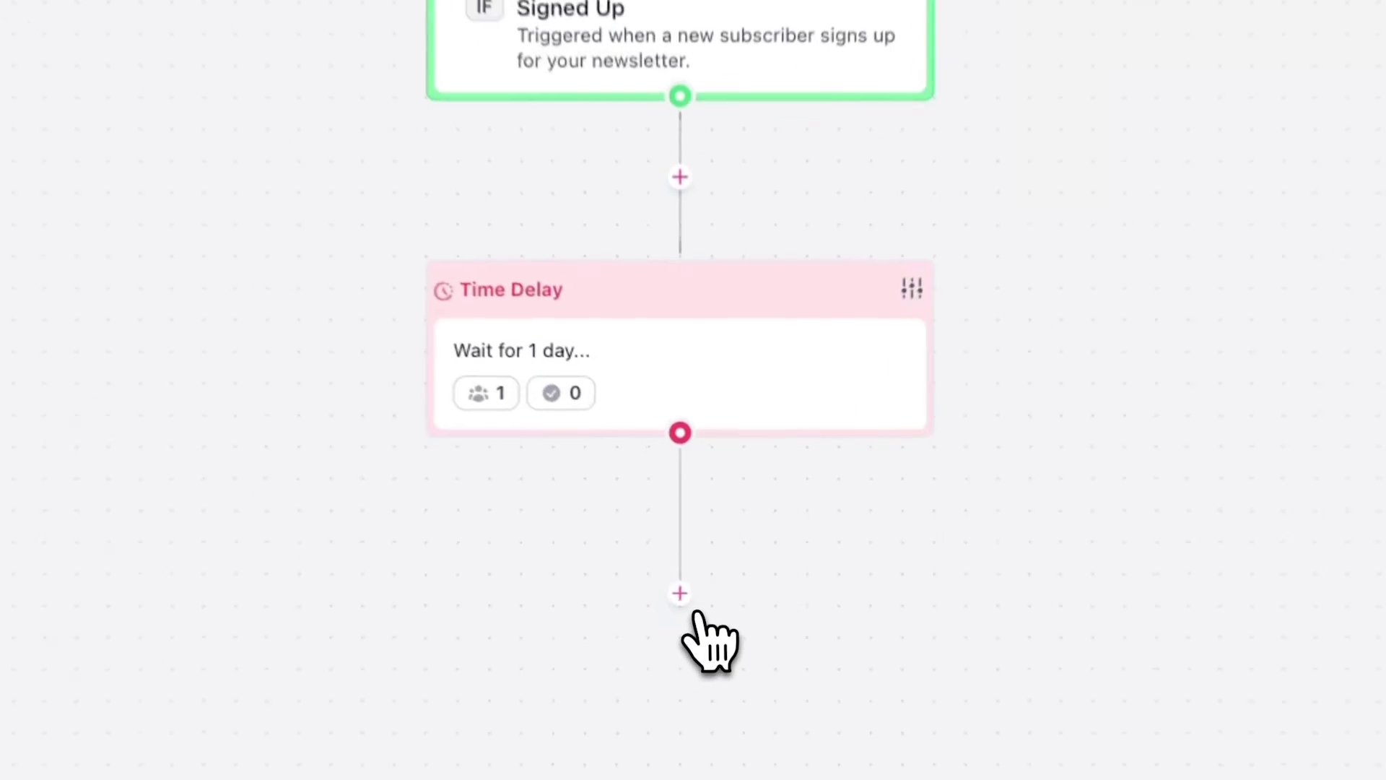
Add a Send Email step after the 1-day delay and show its settings
click(678, 602)
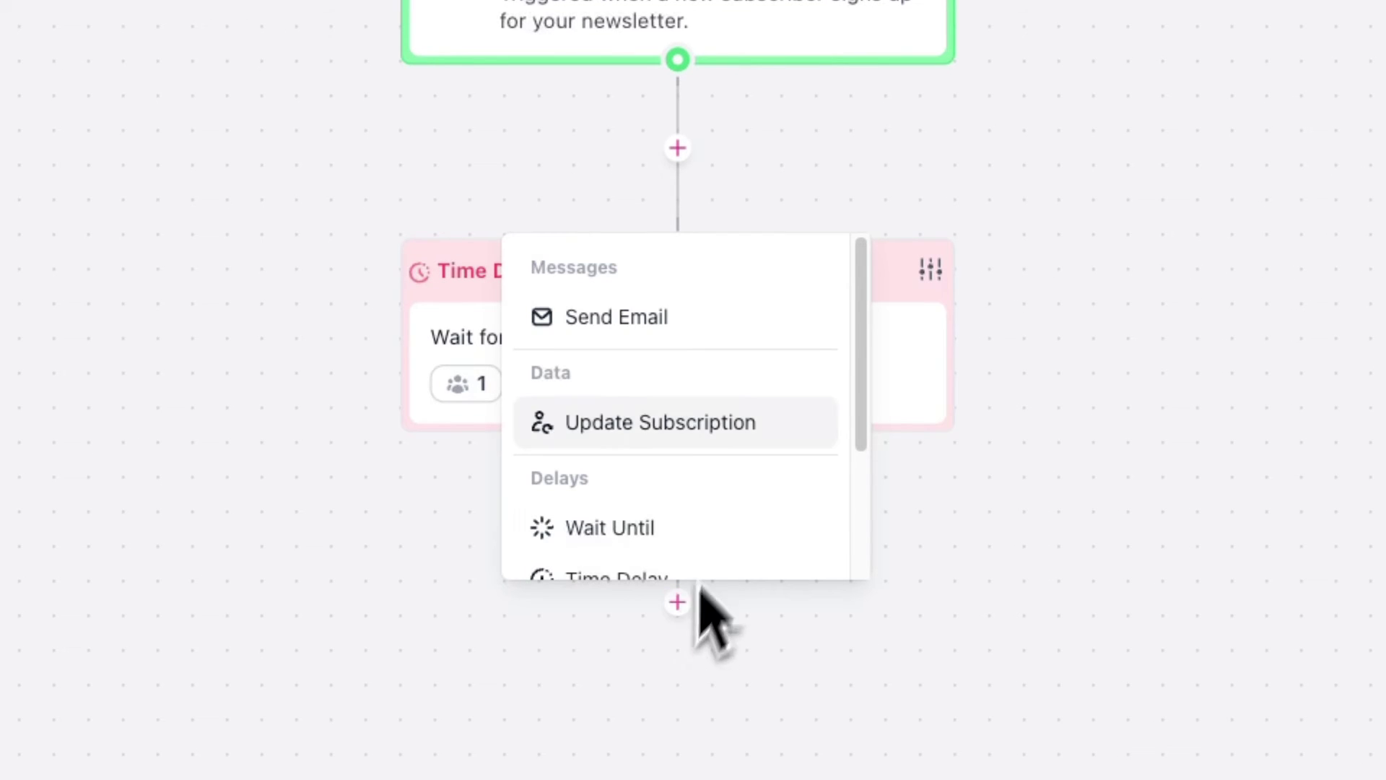
click(779, 336)
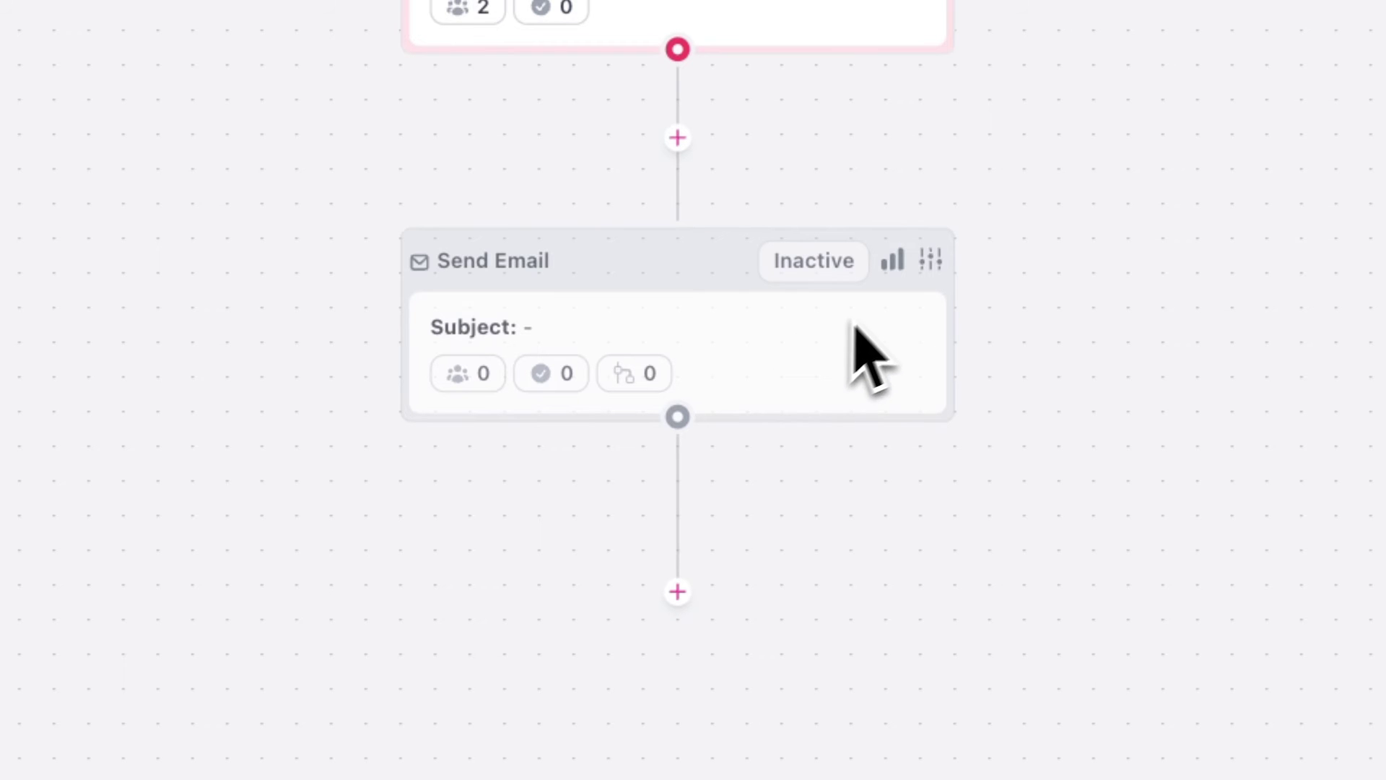
click(931, 259)
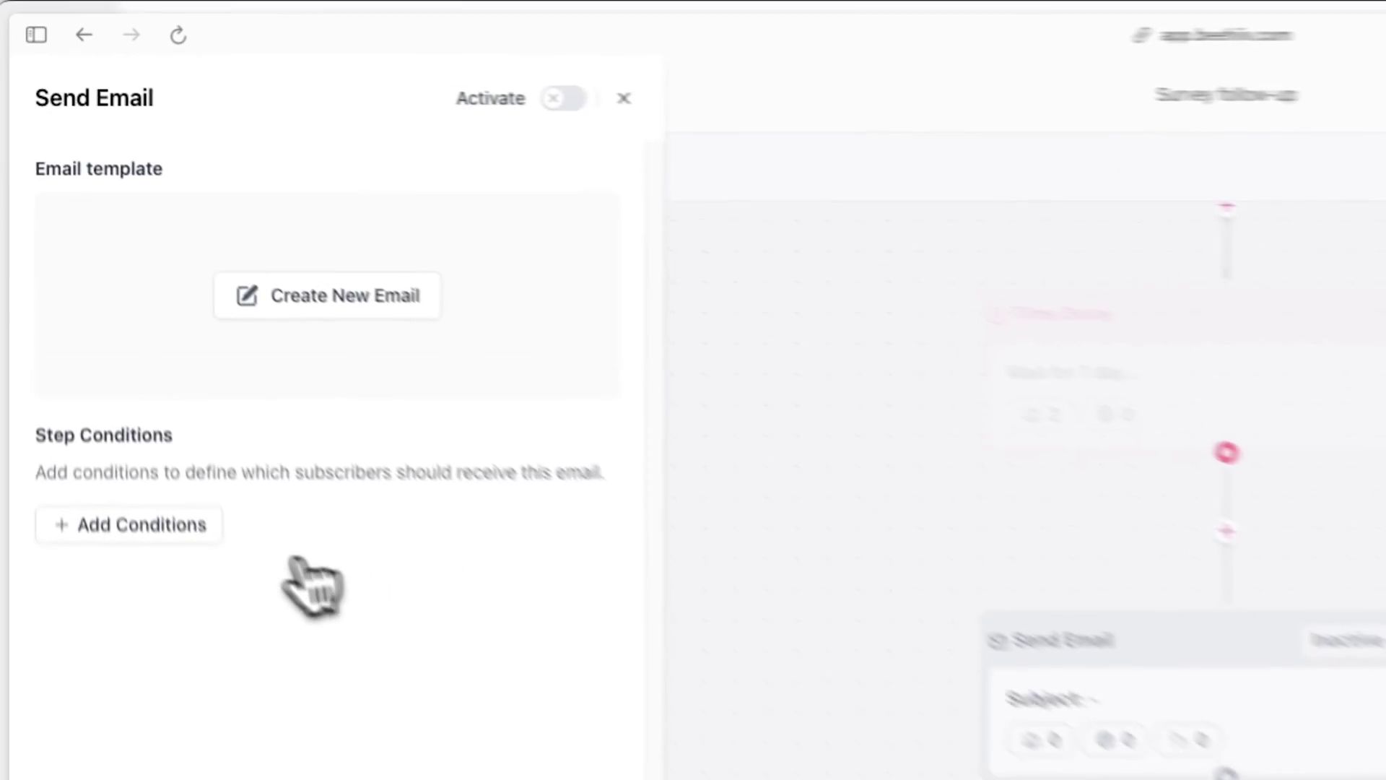
Add a step condition: Survey attribute, Welcome 👋 survey, was not submitted
click(238, 598)
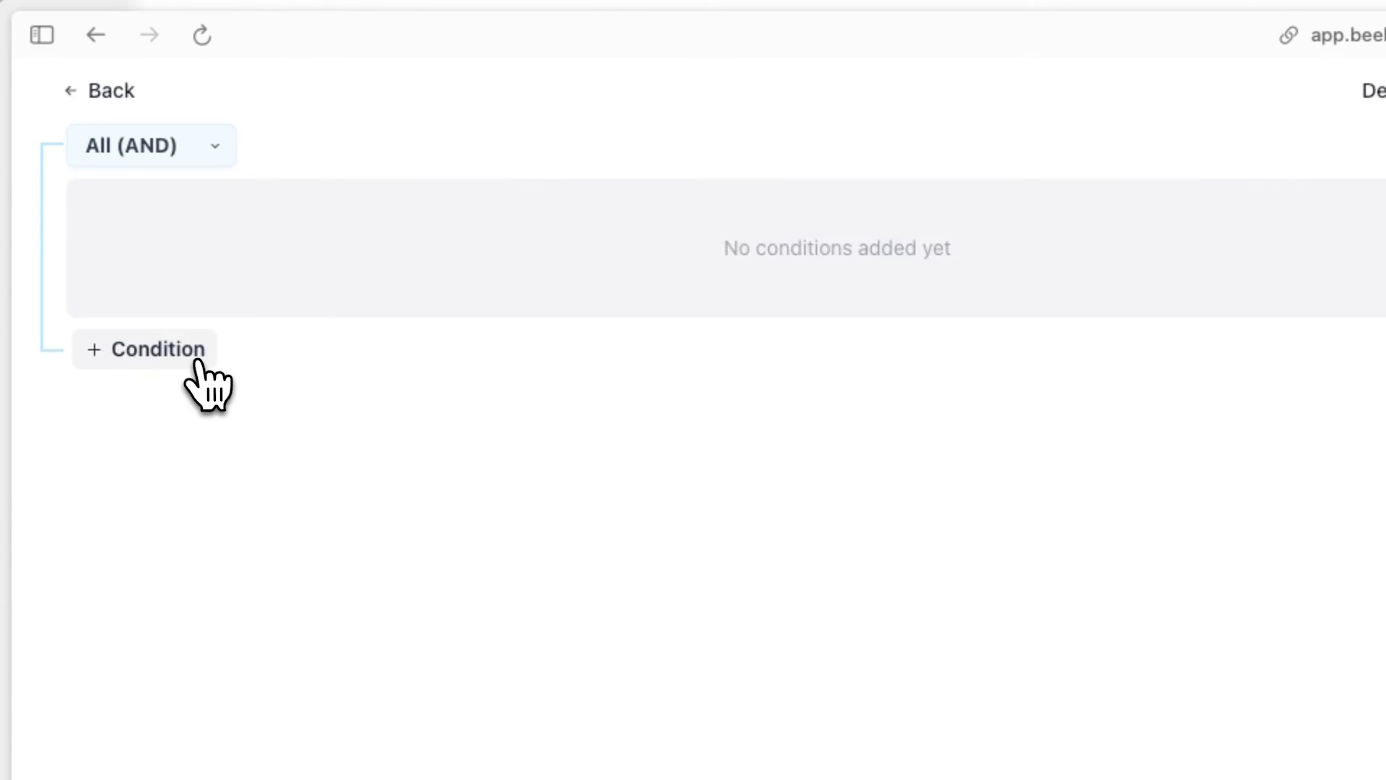
click(199, 369)
click(301, 270)
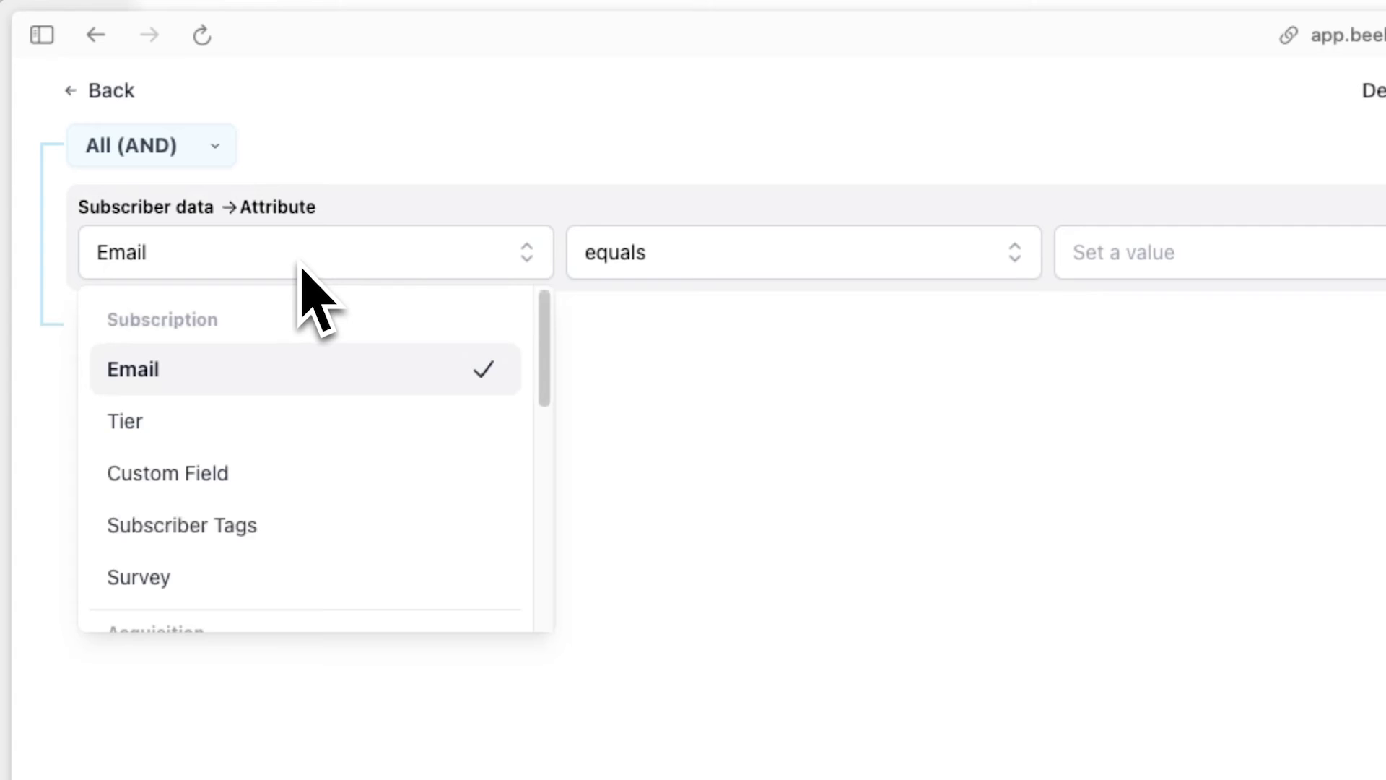
click(292, 574)
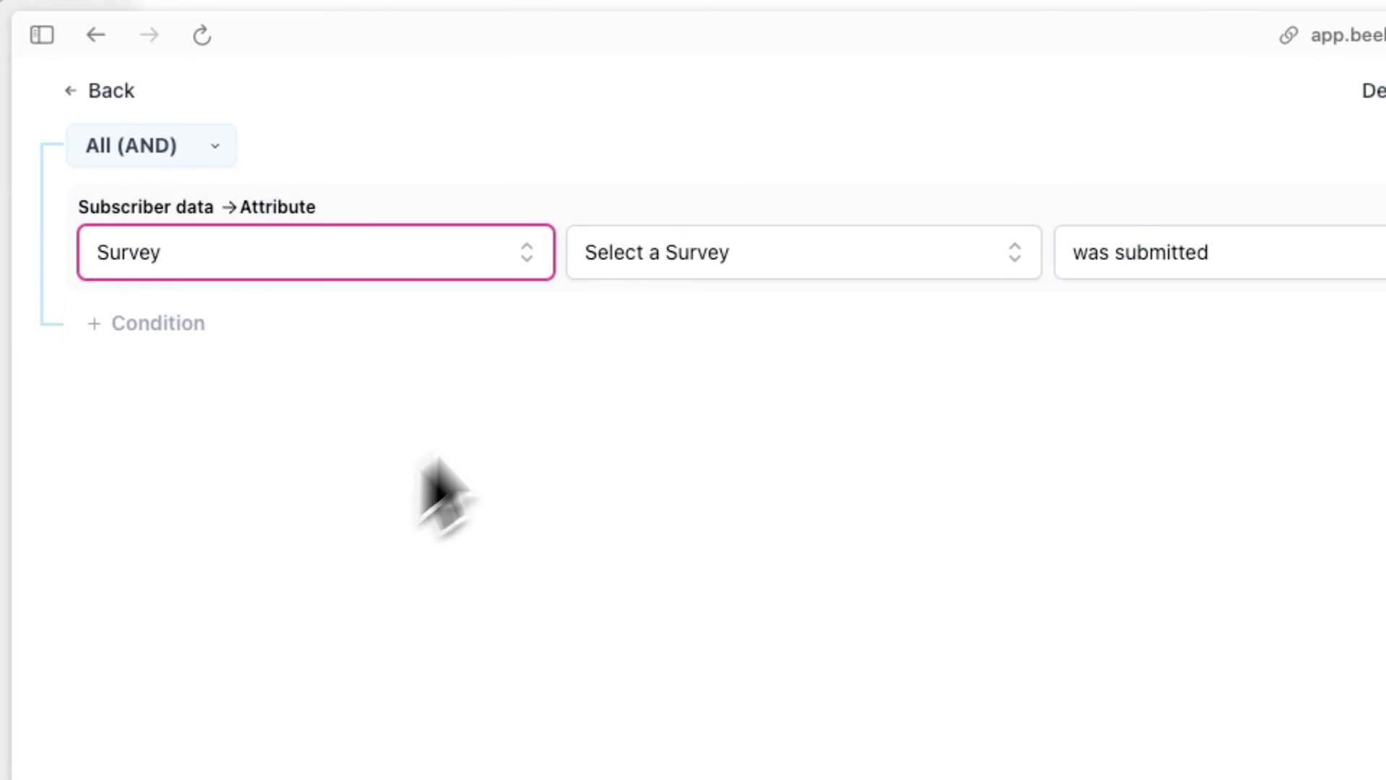
click(657, 263)
drag(1031, 365, 1016, 527)
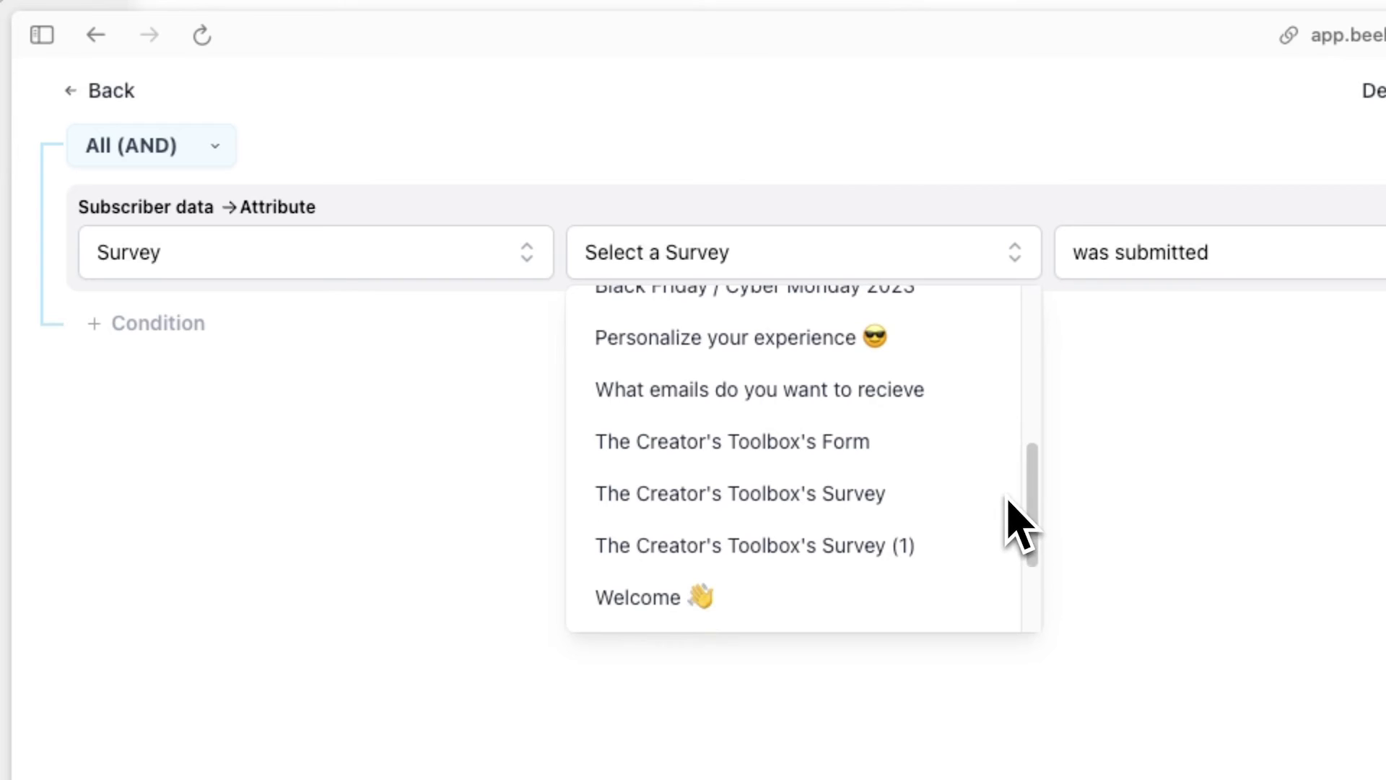
click(946, 581)
click(1220, 266)
click(1198, 375)
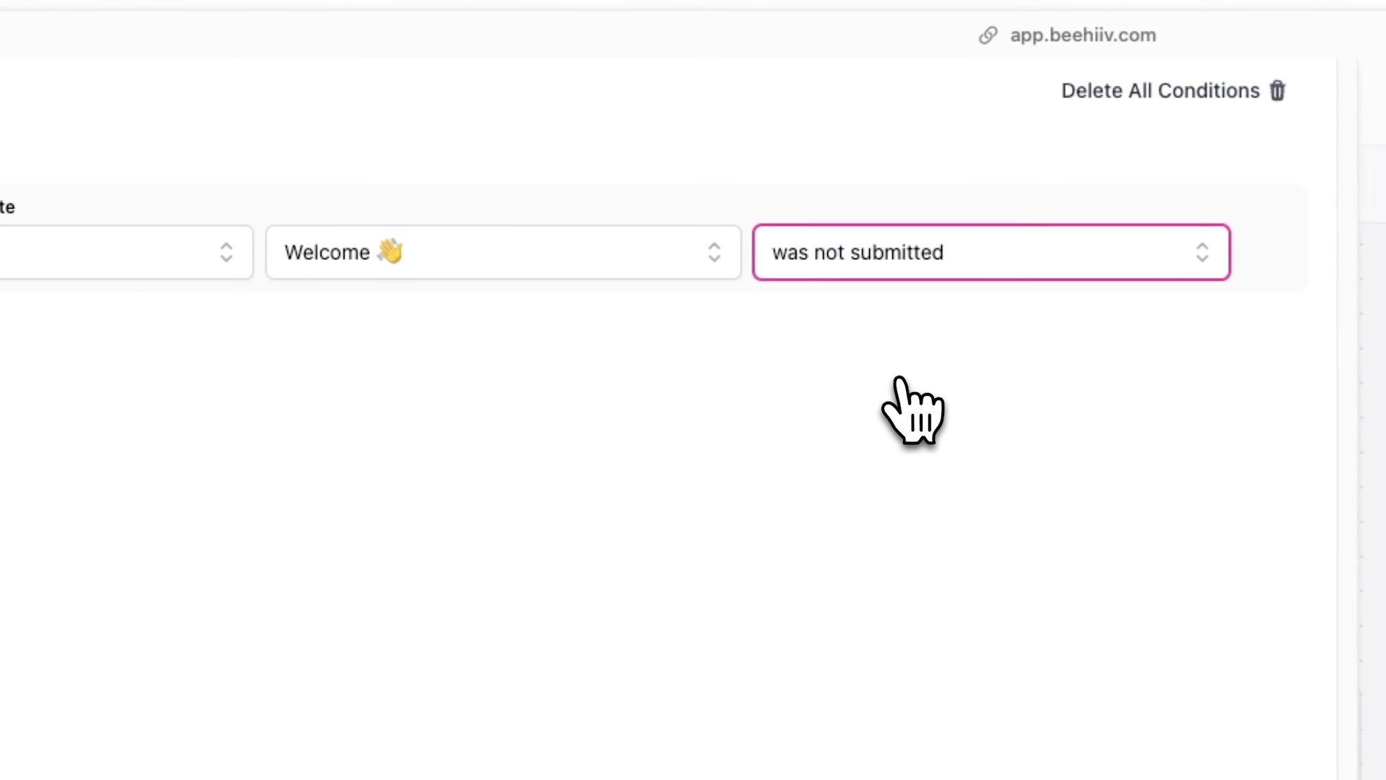
click(59, 66)
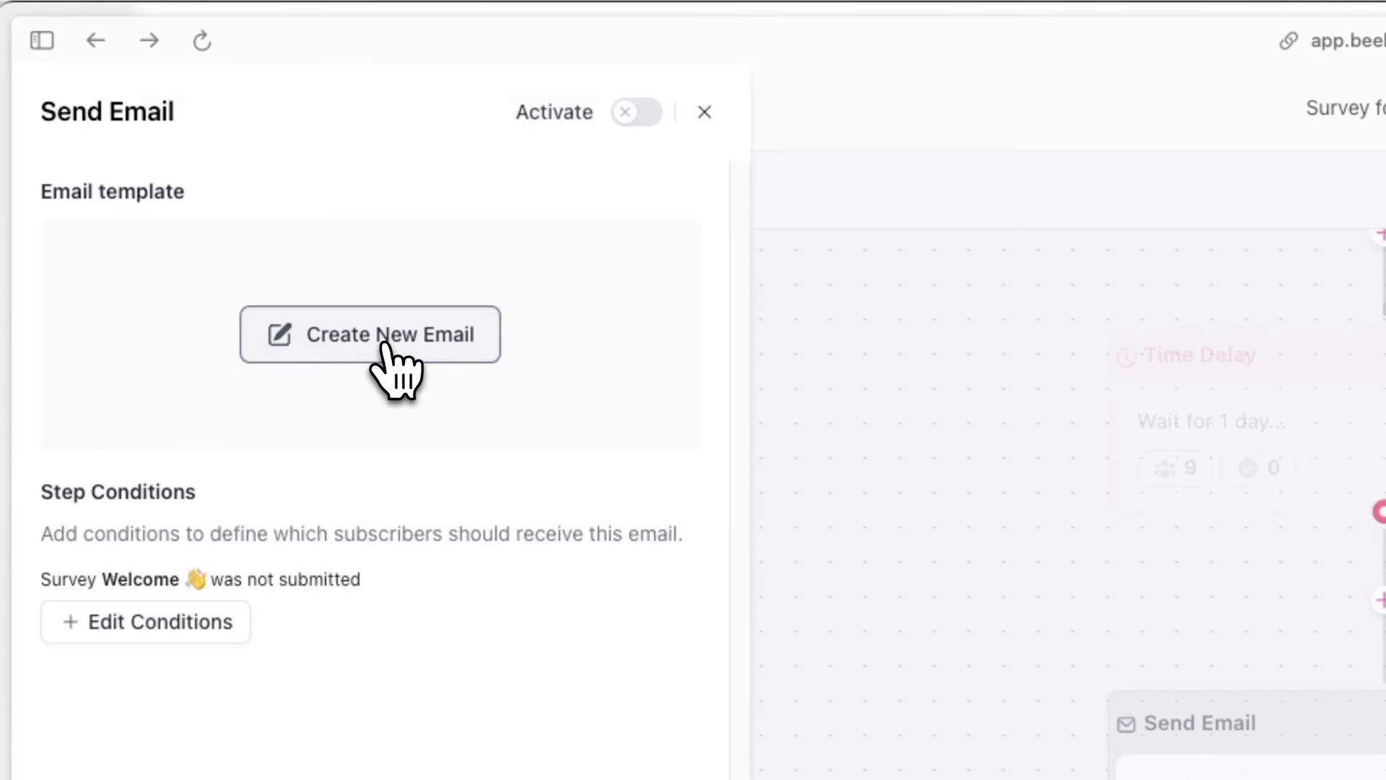
Create a new email with the subject 'You missed something....'
click(390, 340)
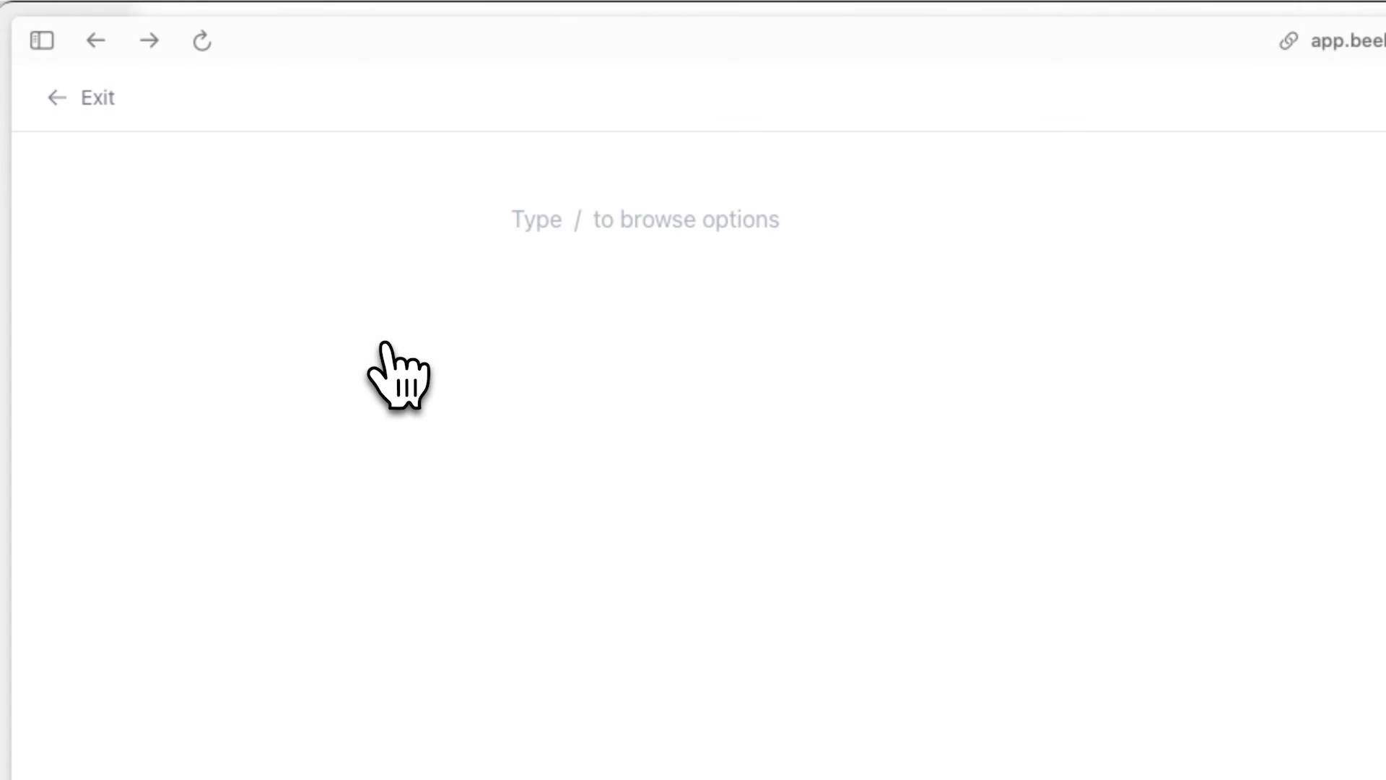
click(709, 210)
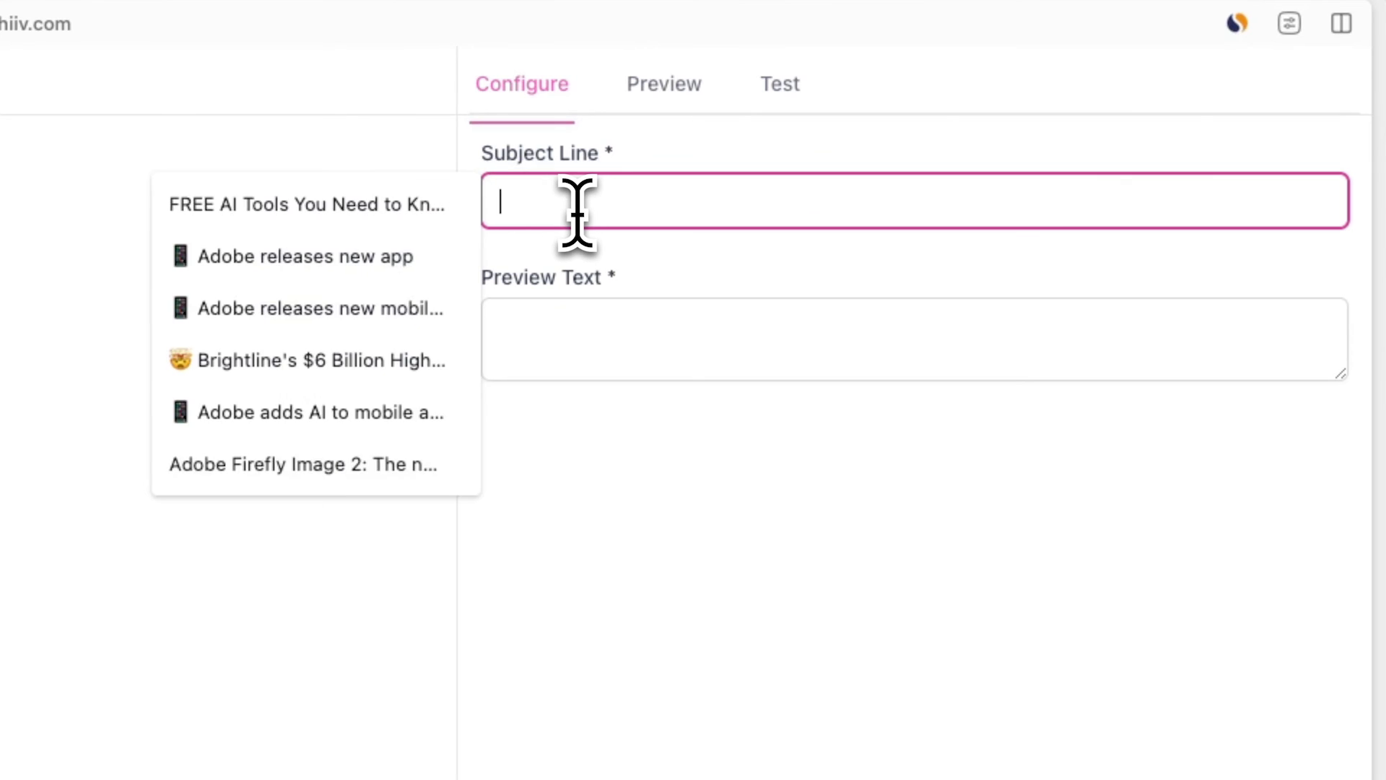
key(Escape)
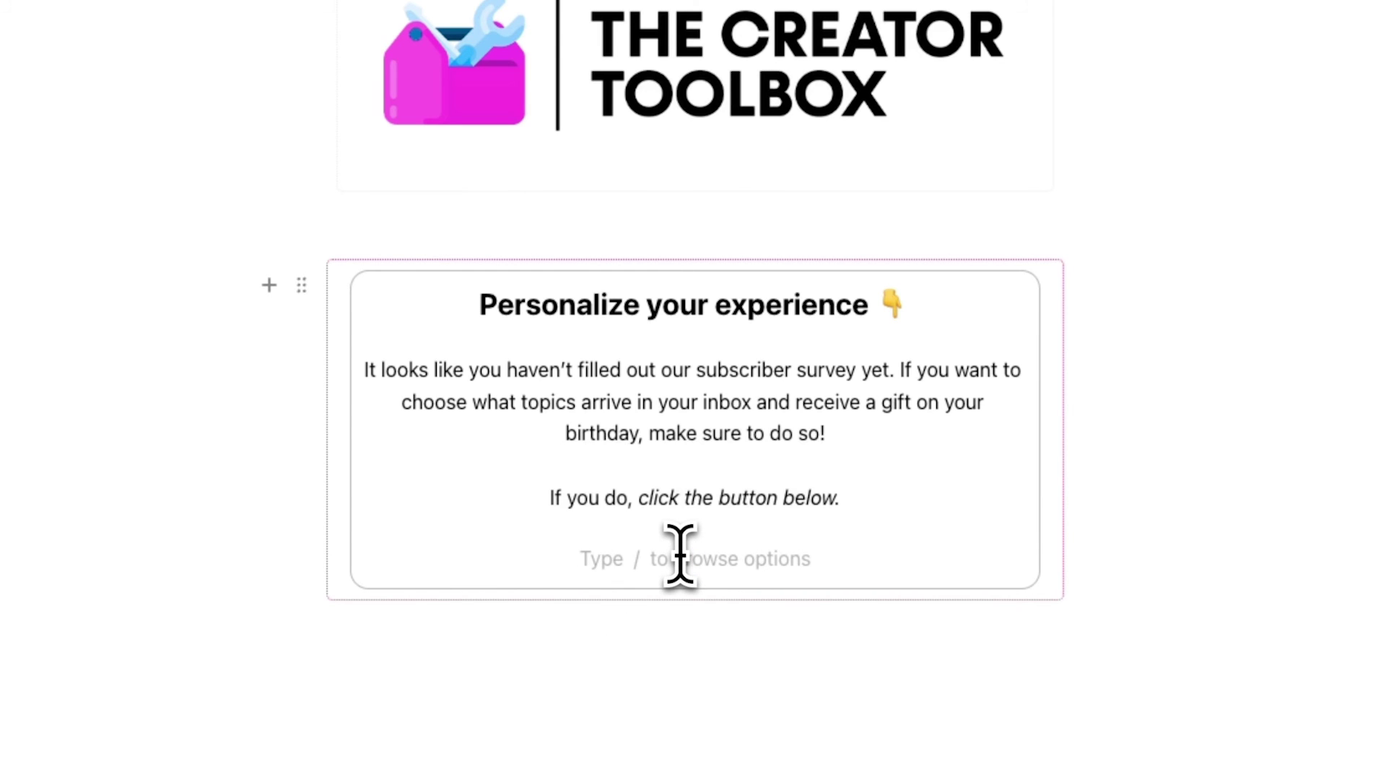
Insert a centred custom 'Fill out survey' button linked to the Welcome survey URL
text(/butt)
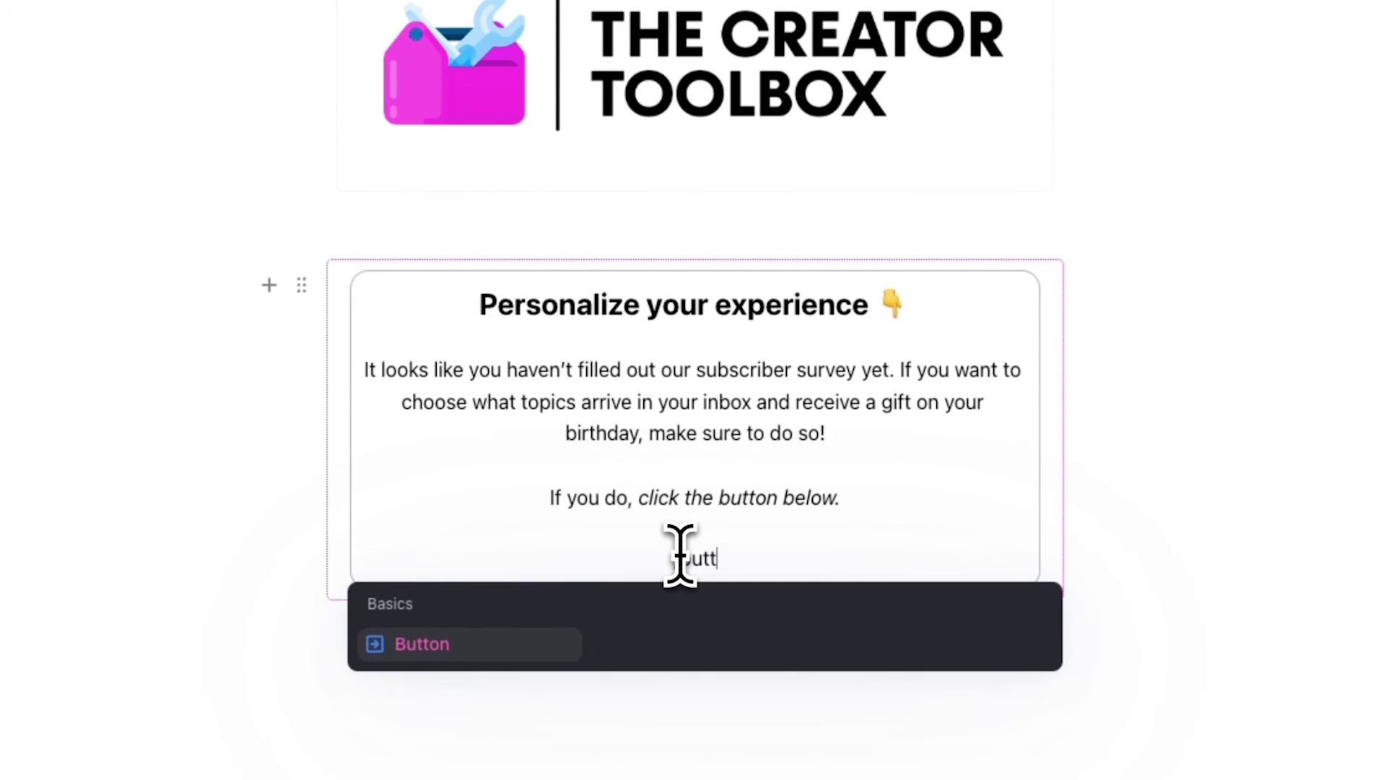
click(585, 635)
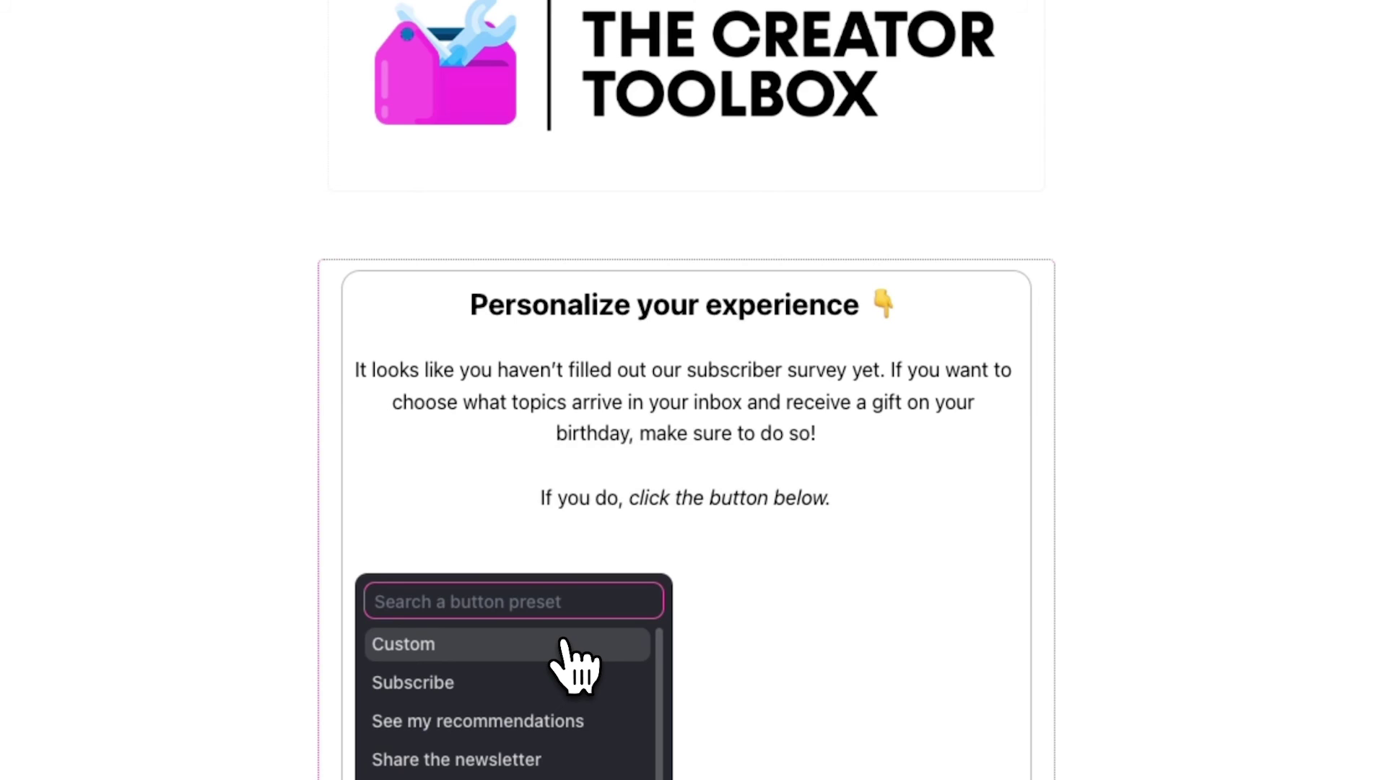
click(567, 643)
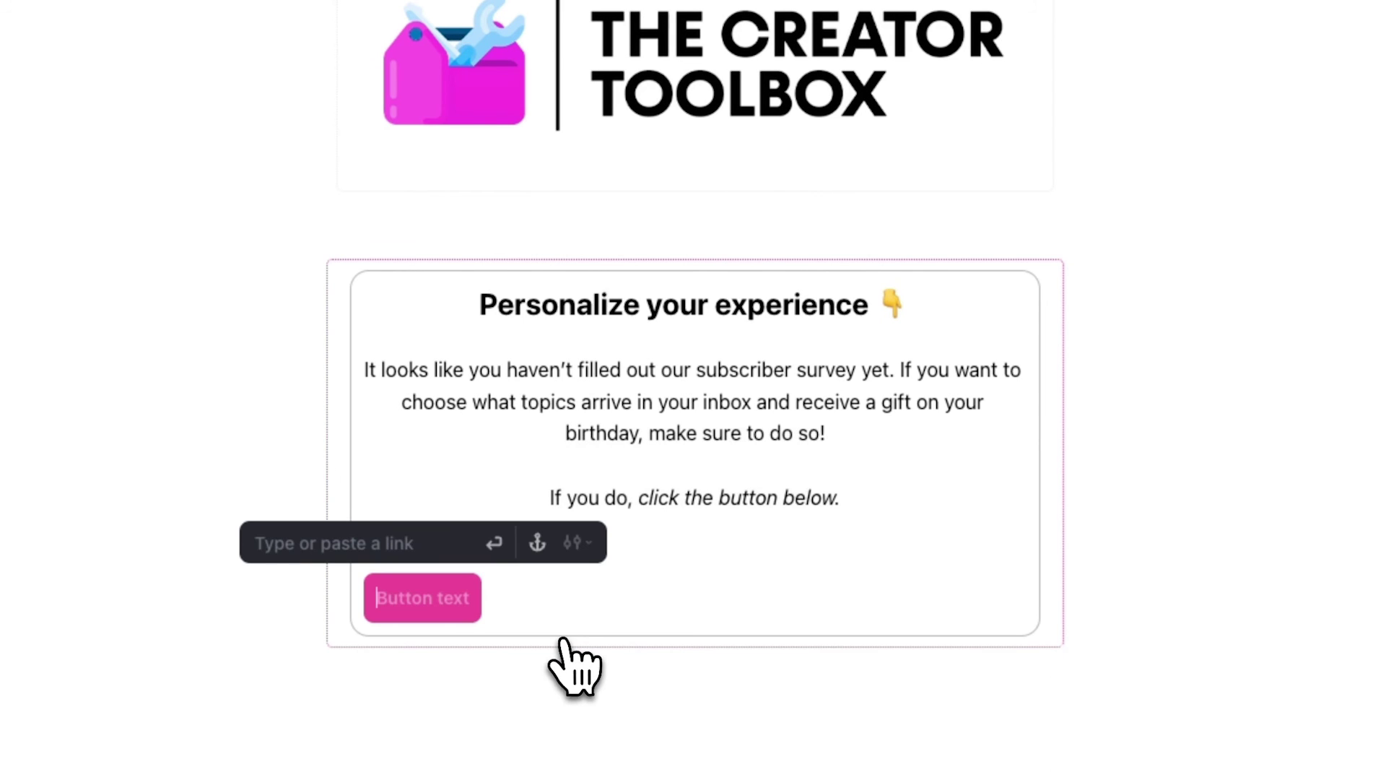
text(Fill out)
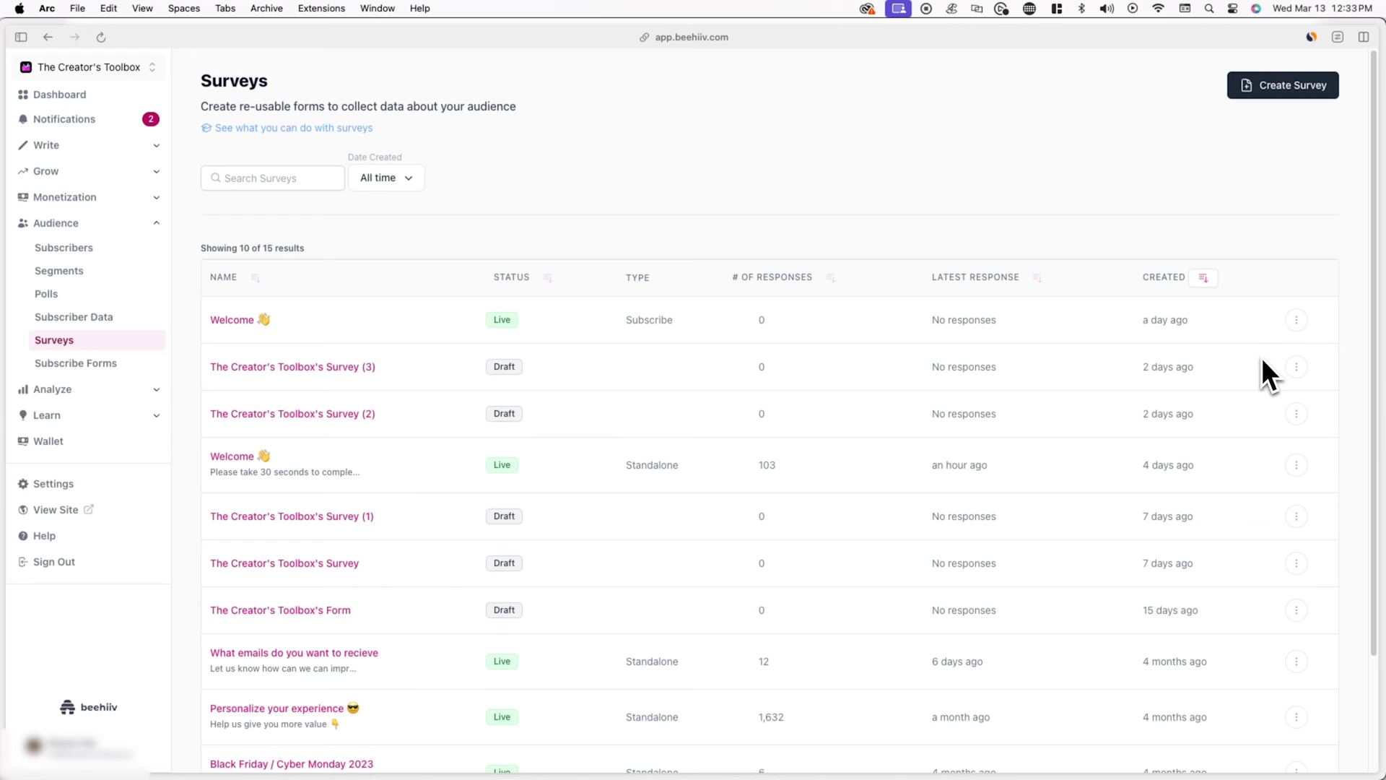
click(1297, 320)
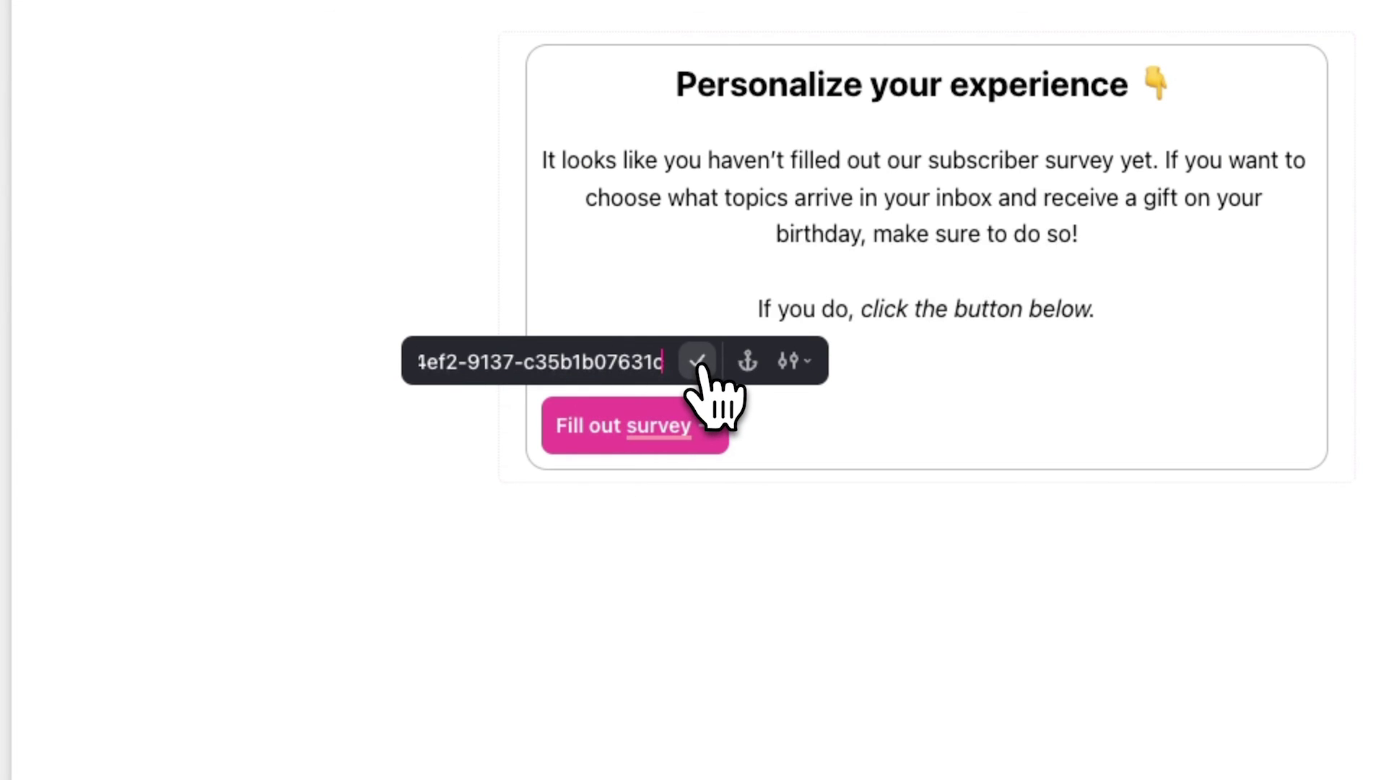
click(557, 359)
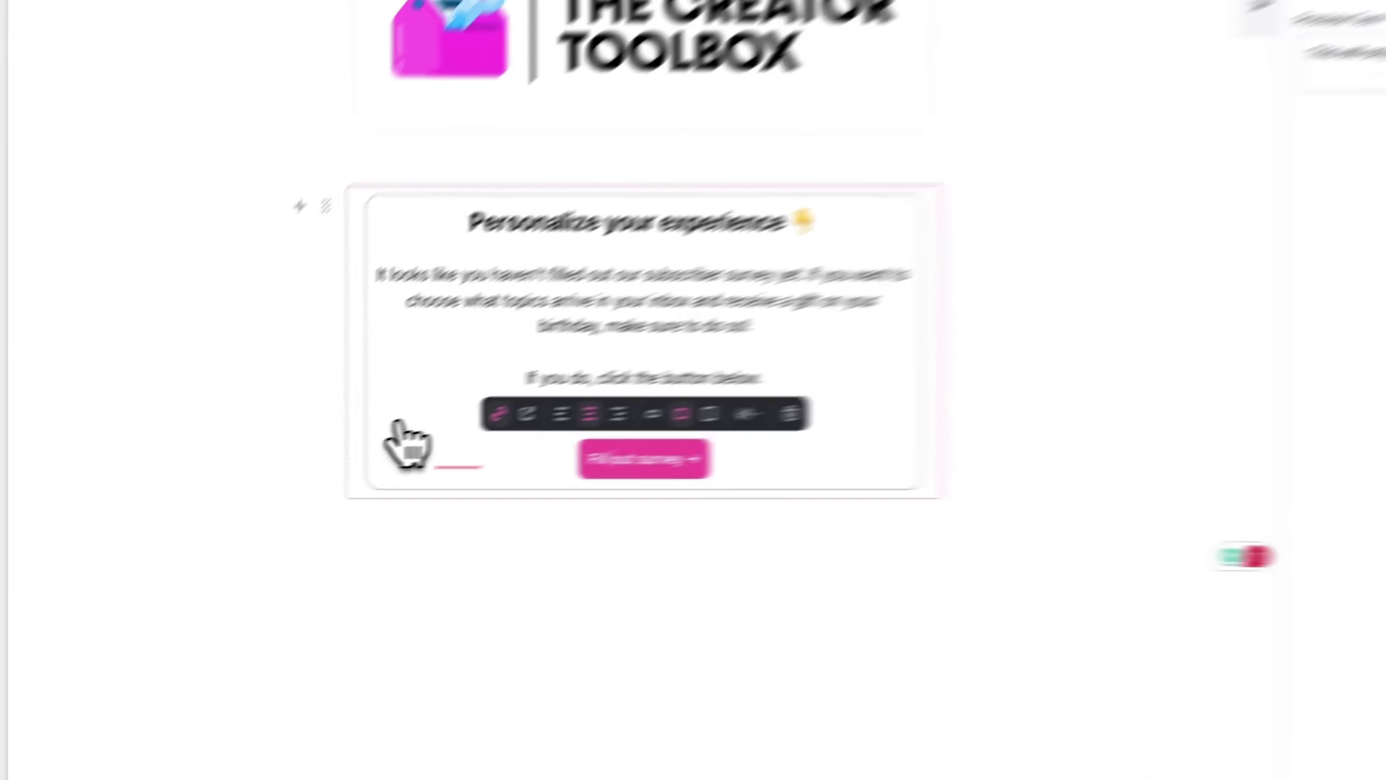
click(953, 533)
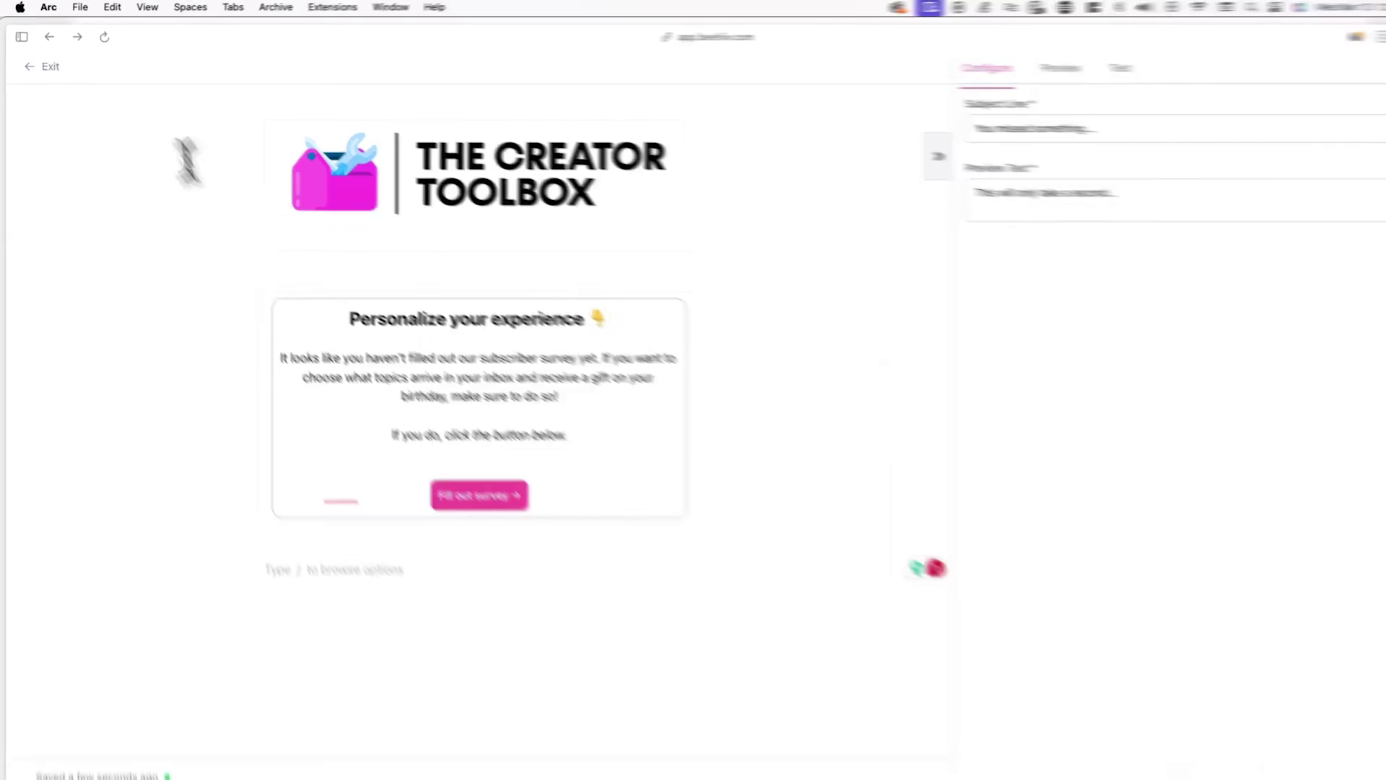
Activate and save the Send Email step, leaving the automation Running
click(44, 67)
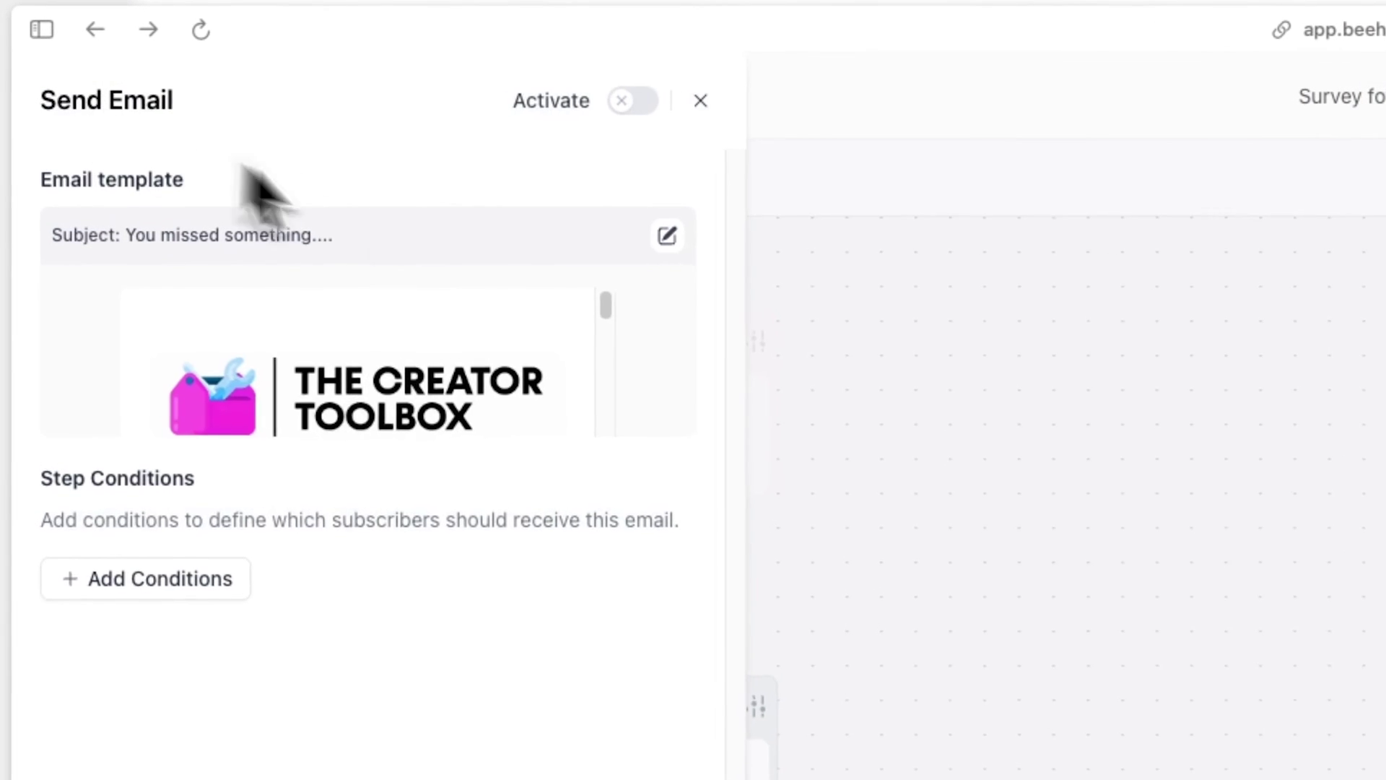
click(636, 109)
click(845, 483)
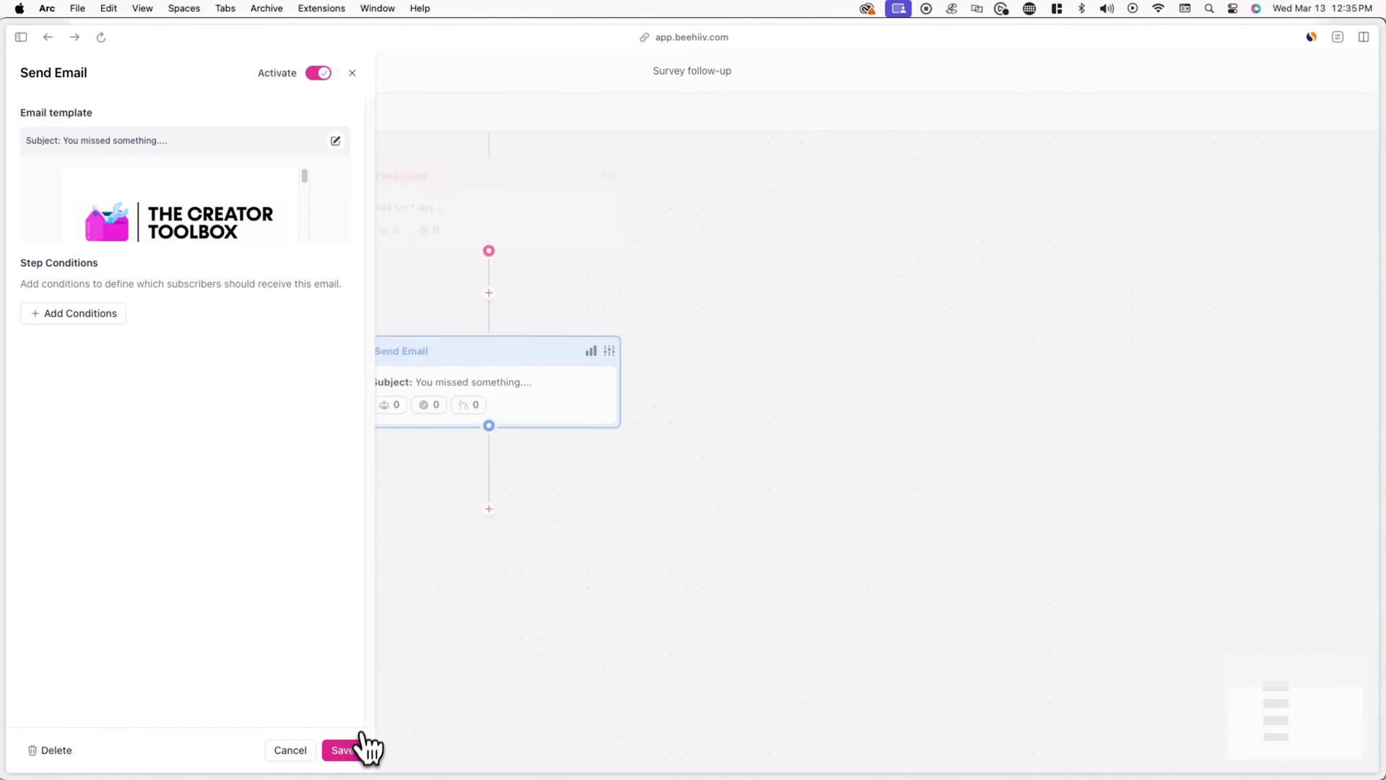
click(342, 750)
scroll(498, 668, up, 3)
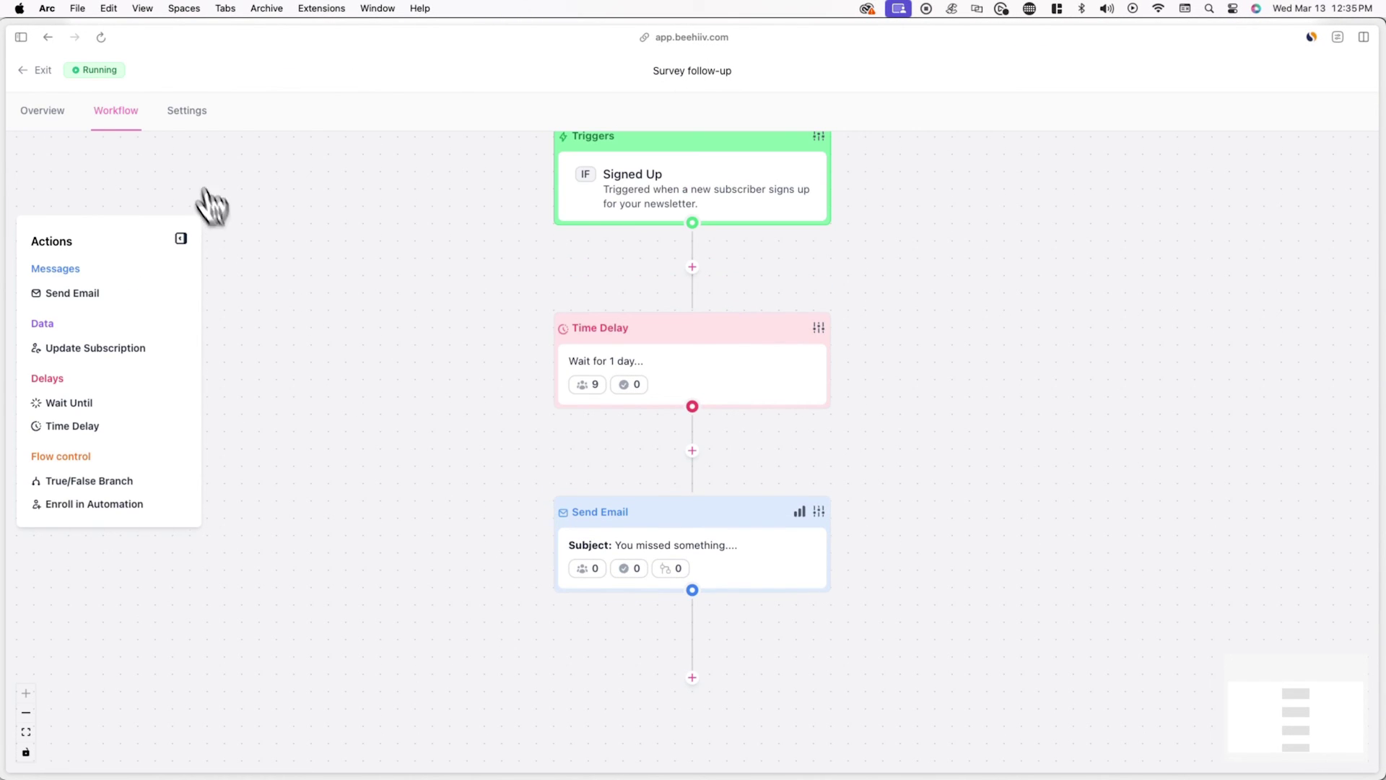
drag(127, 76, 88, 70)
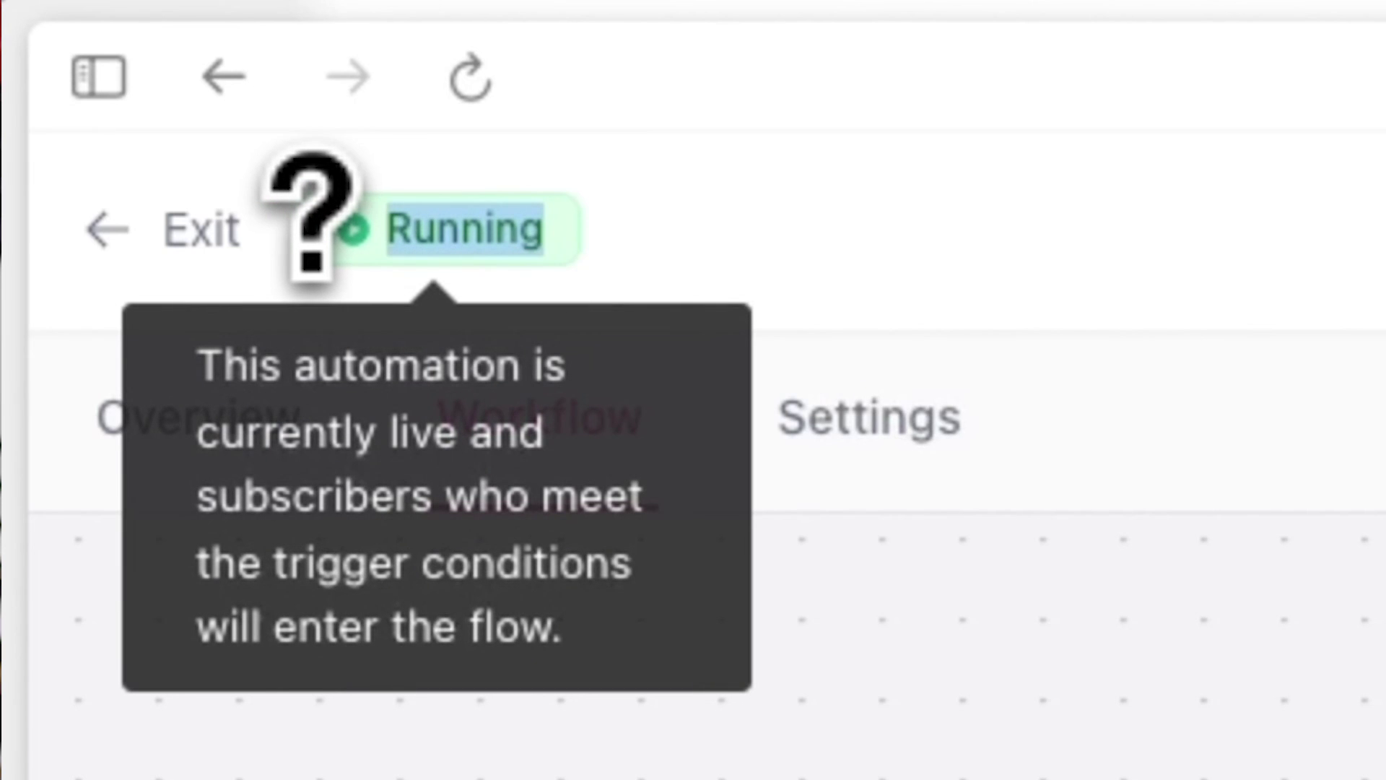